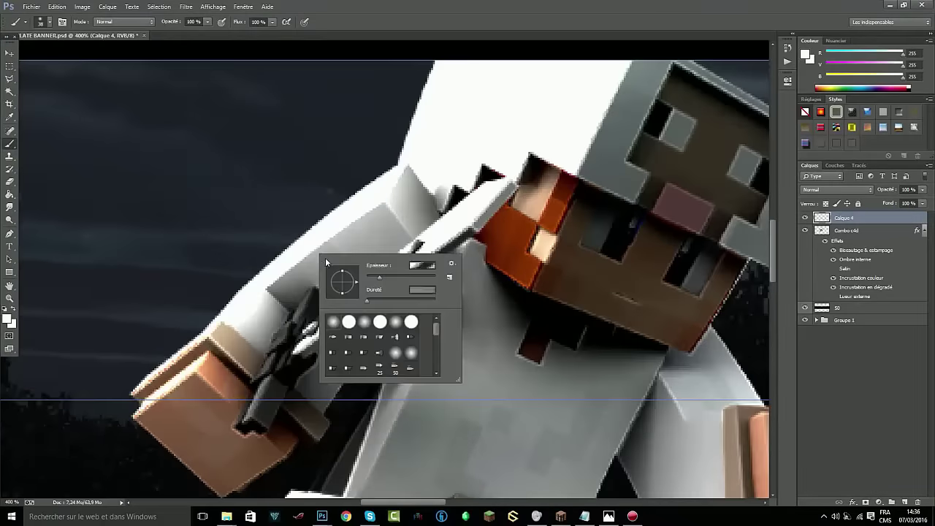
Paint a wavy cyan (2,181,255) stroke along the character's weapon toward the face
click(8, 318)
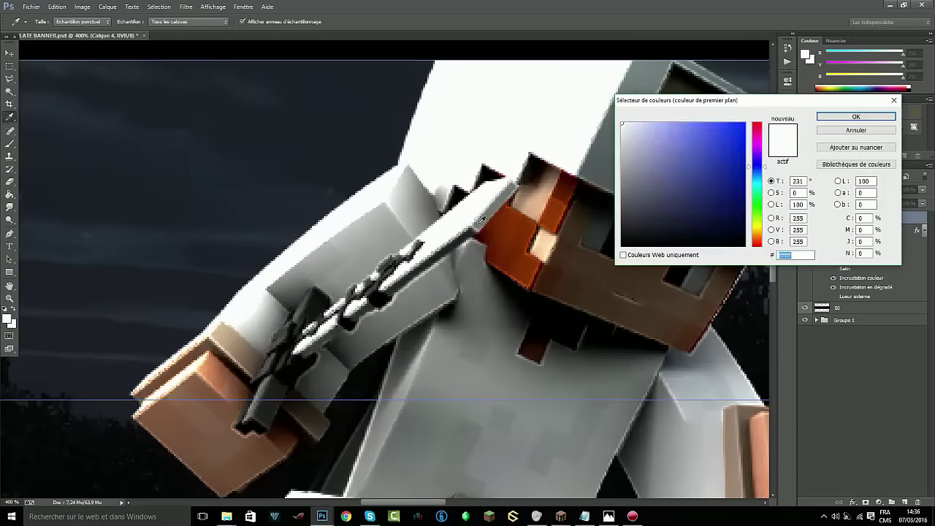
click(756, 192)
click(731, 121)
click(856, 115)
drag(296, 352, 434, 266)
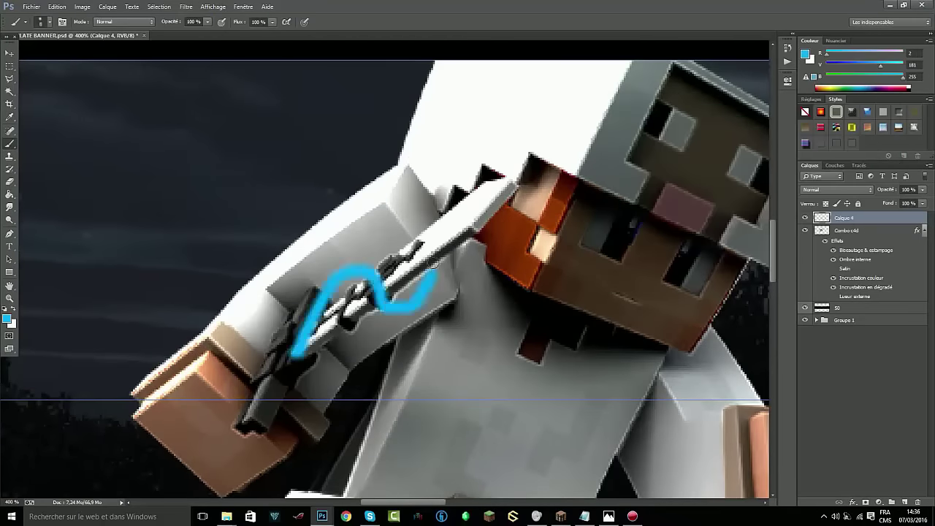
click(10, 182)
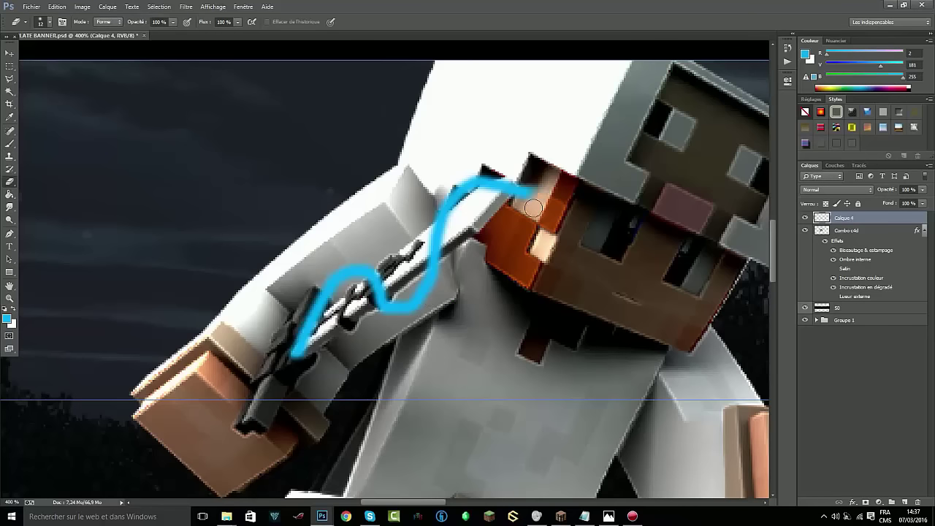
Apply a Motion Blur to the cyan stroke at angle 72 and distance 15
click(194, 6)
click(344, 221)
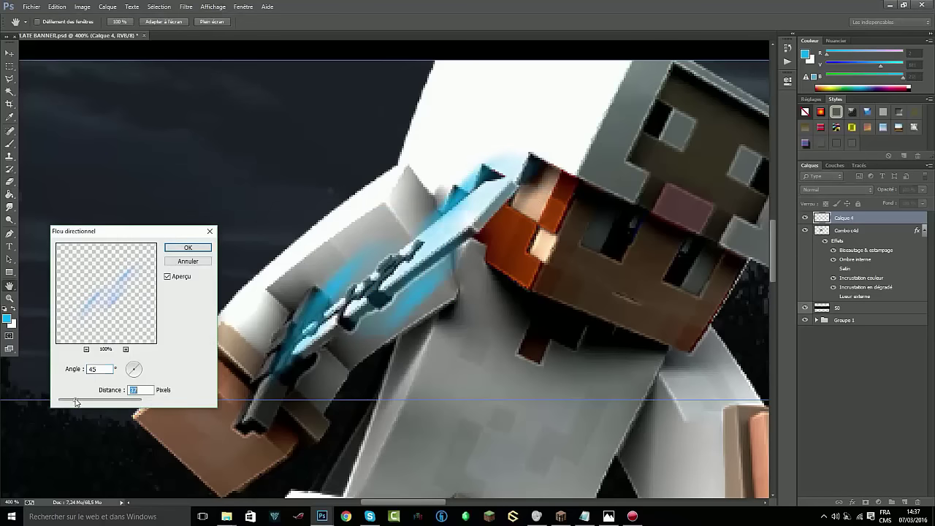
drag(76, 402, 63, 401)
click(134, 377)
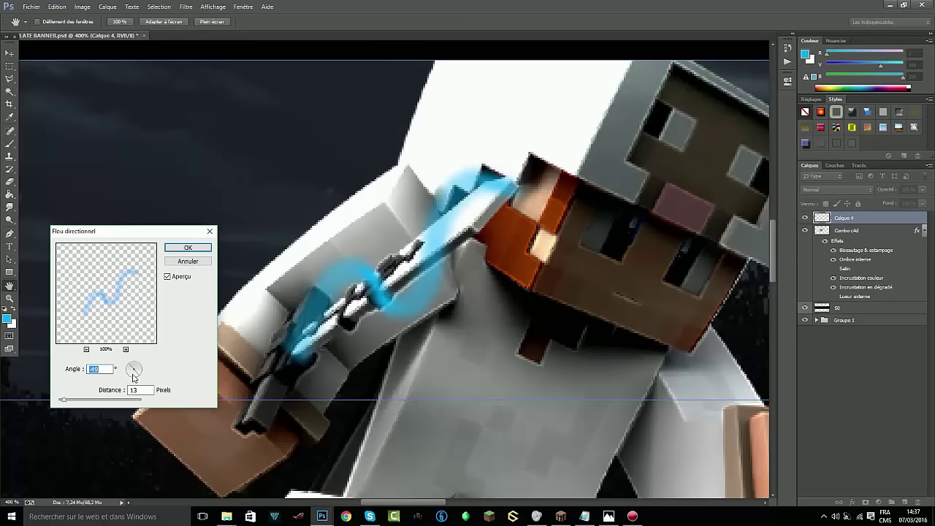
drag(134, 377, 143, 363)
drag(63, 401, 65, 401)
click(195, 251)
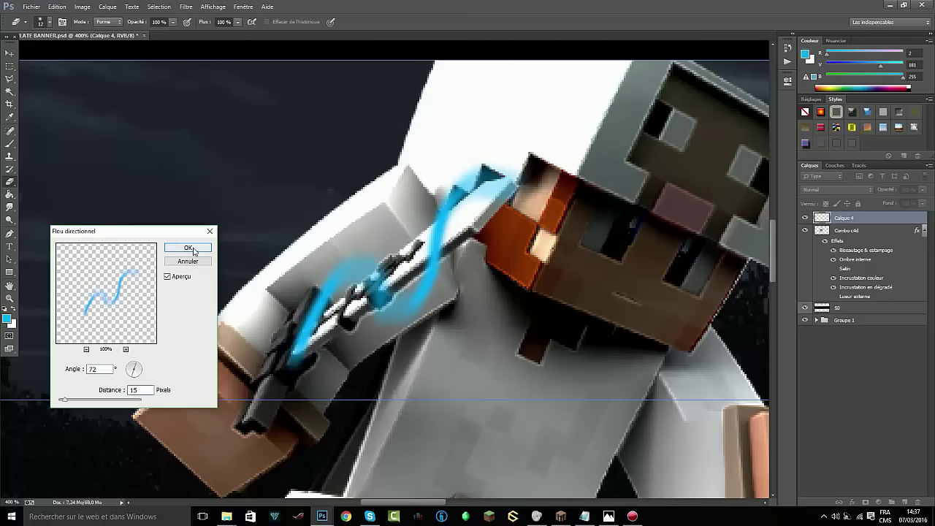
Select the blurred streak with the Magic Wand, then contract and grow the selection
key(m)
drag(563, 136, 200, 397)
key(w)
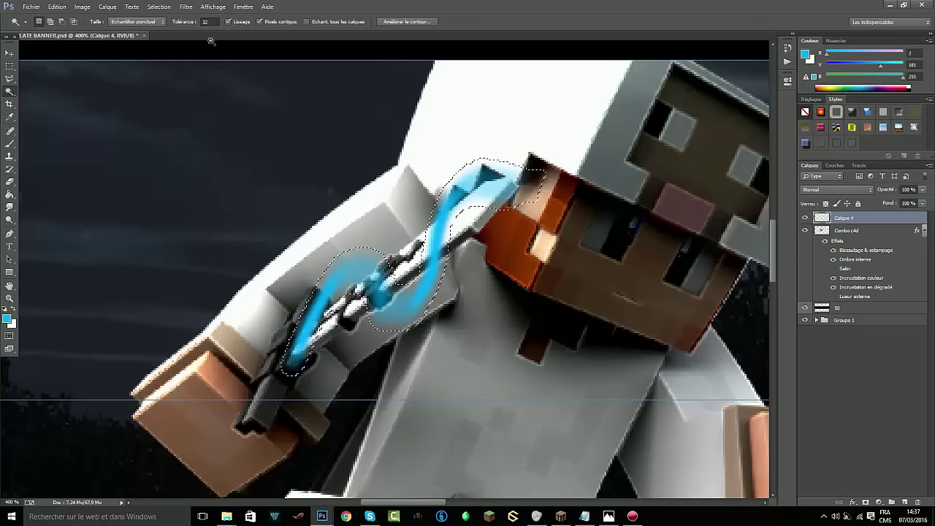
click(159, 6)
click(307, 157)
key(Return)
click(158, 6)
click(307, 144)
key(Escape)
click(159, 7)
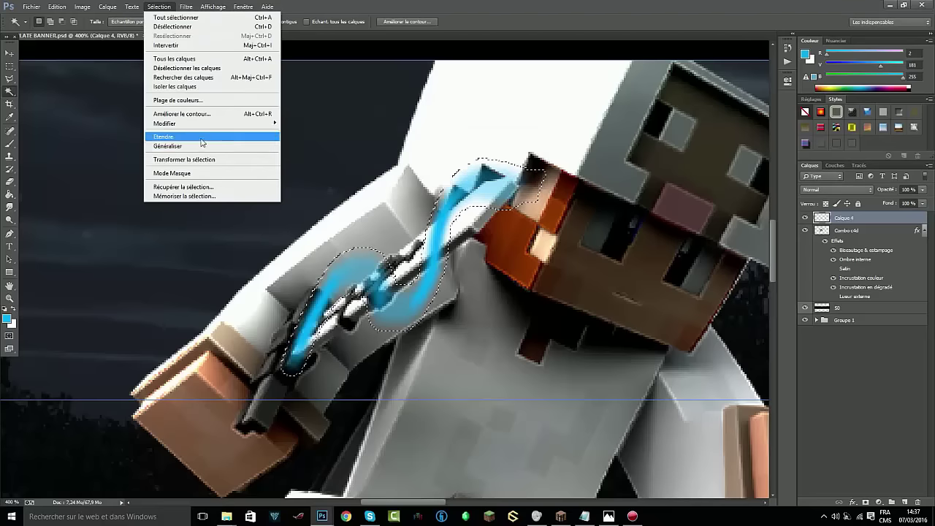
click(202, 137)
key(Return)
Marquee the cyan swirl area, then reselect the blue streak by colour
key(m)
drag(542, 126, 181, 396)
key(w)
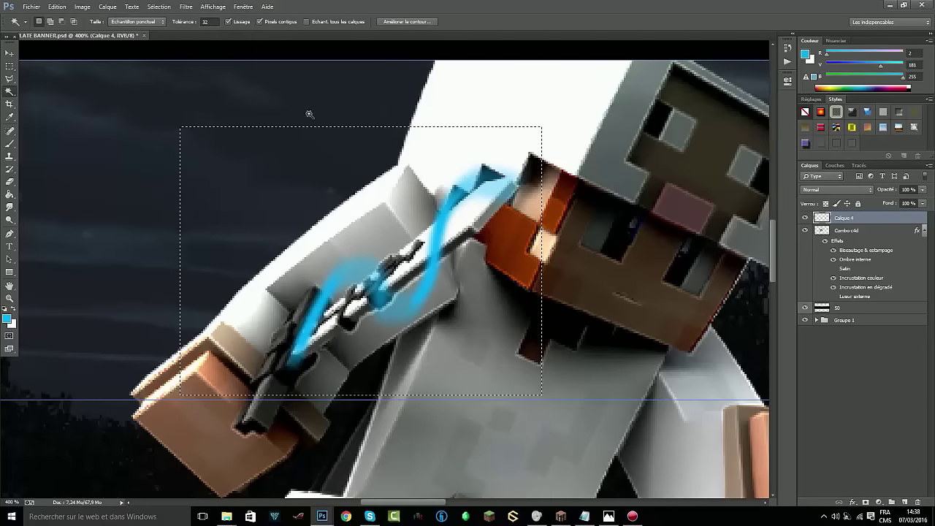
click(159, 7)
click(172, 26)
click(387, 292)
Warp the streak with Liquify, contract the selection, then deselect and fit the banner
shift+click(489, 179)
click(158, 6)
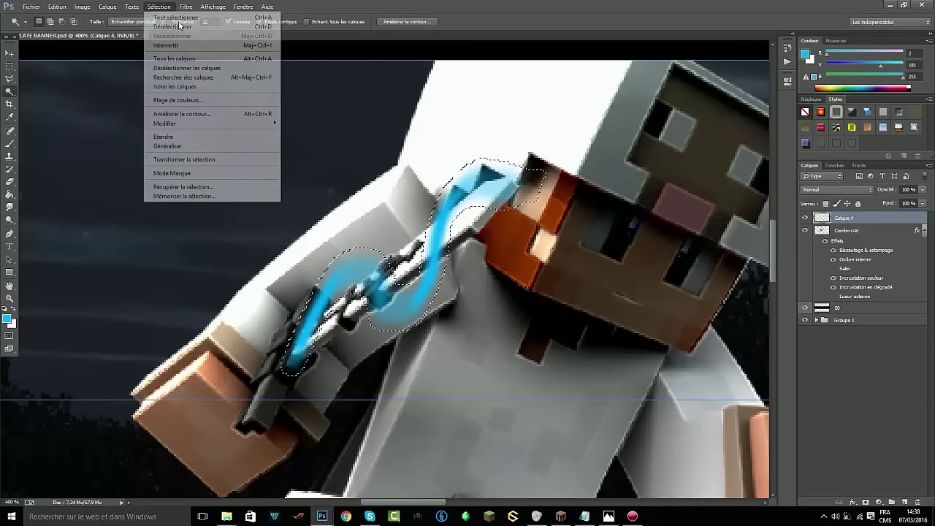
click(201, 83)
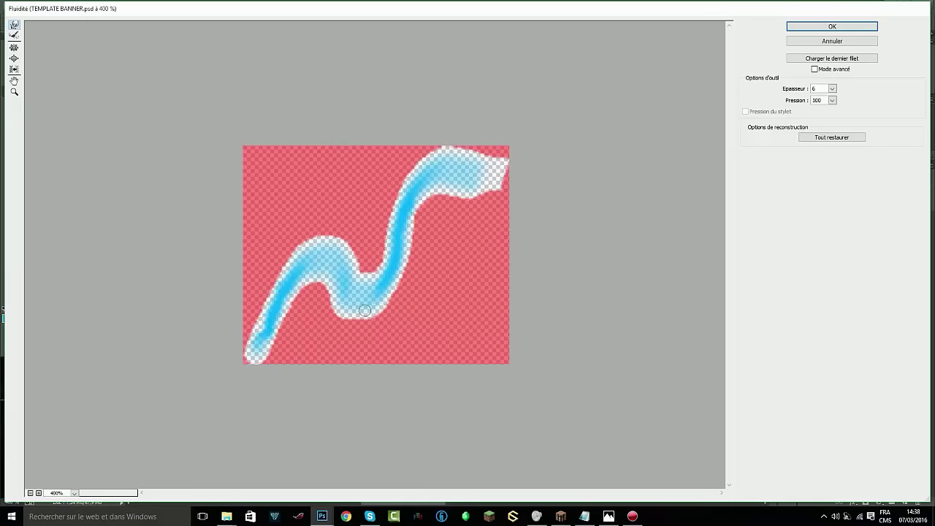
click(833, 26)
click(159, 7)
click(182, 109)
click(314, 148)
key(Return)
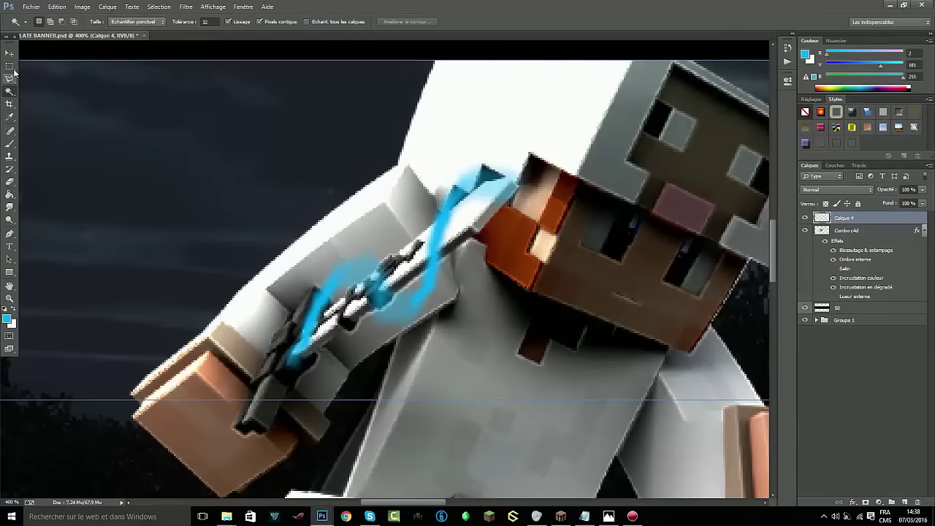
key(ctrl+0)
scroll(397, 301, up, 5)
Drag the AshTag Effect from the effect pack's Particles group into the banner and desaturate it
click(9, 181)
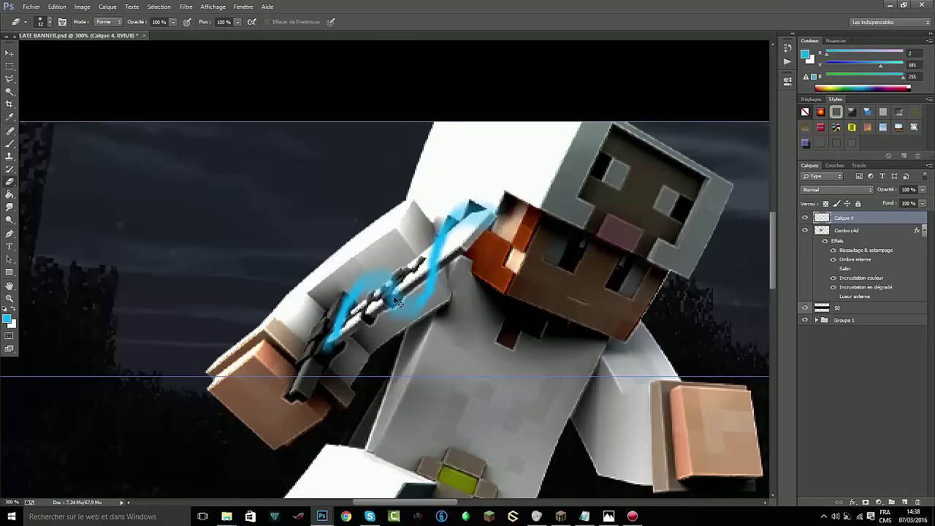
scroll(397, 301, up, 2)
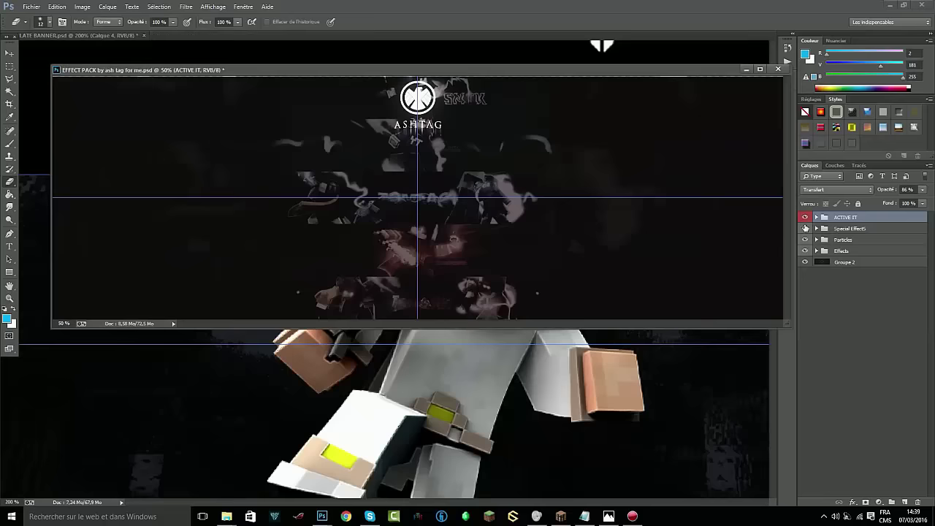
drag(619, 71, 585, 76)
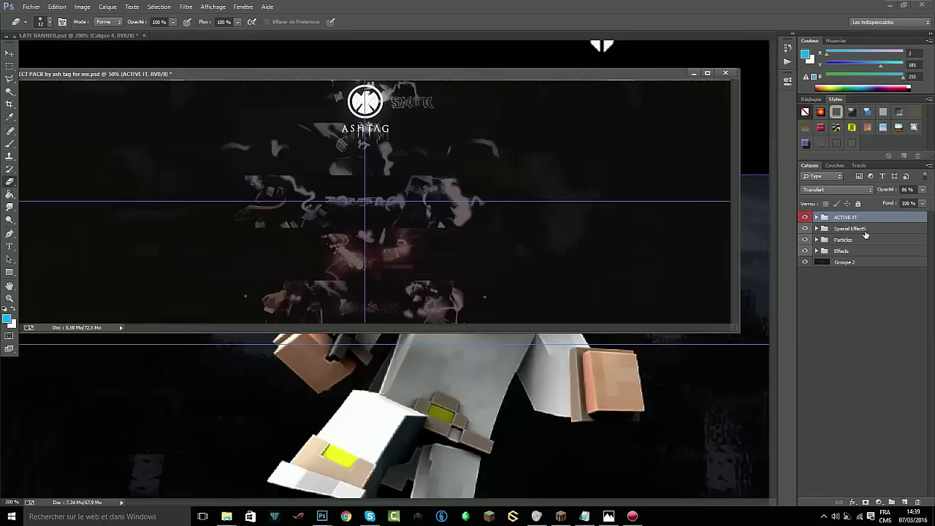
click(817, 240)
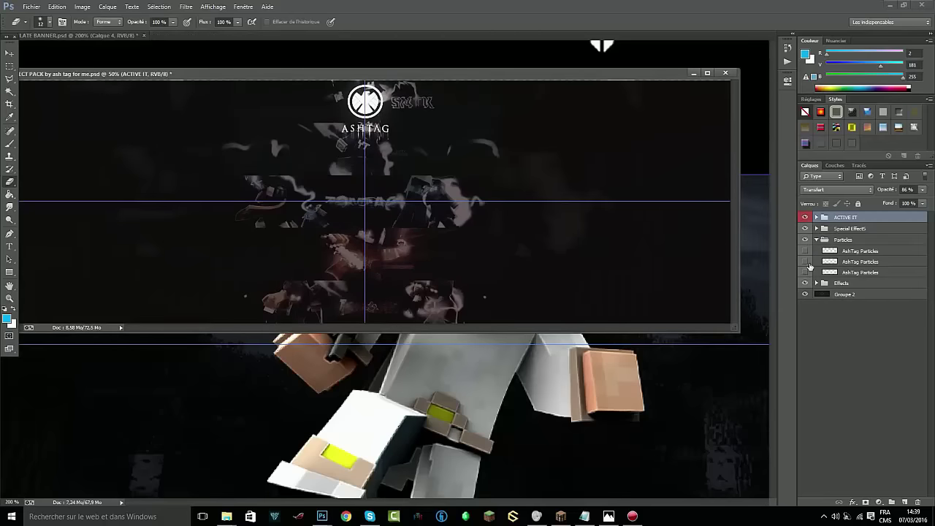
click(805, 262)
click(806, 261)
drag(830, 272, 697, 83)
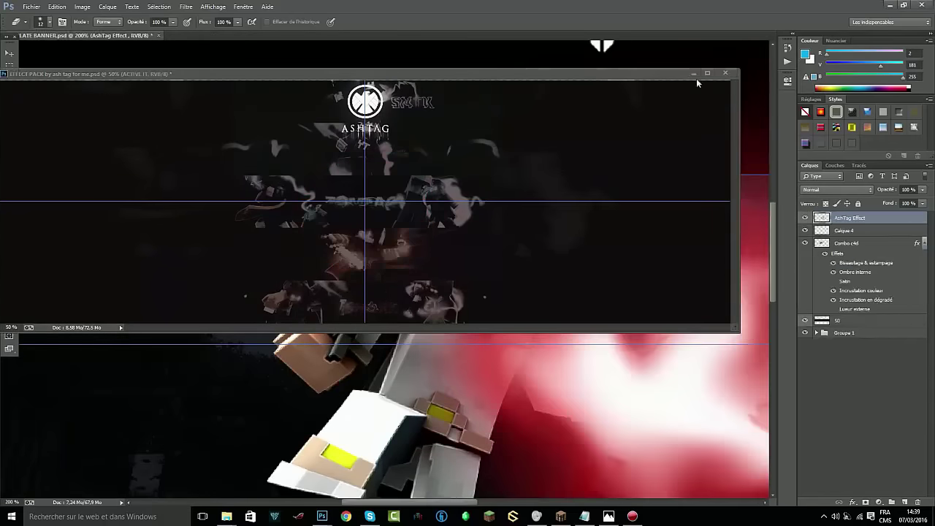
click(725, 72)
key(ctrl+0)
key(ctrl+u)
Shrink and rotate the white glow onto one eye at 98% opacity
key(Return)
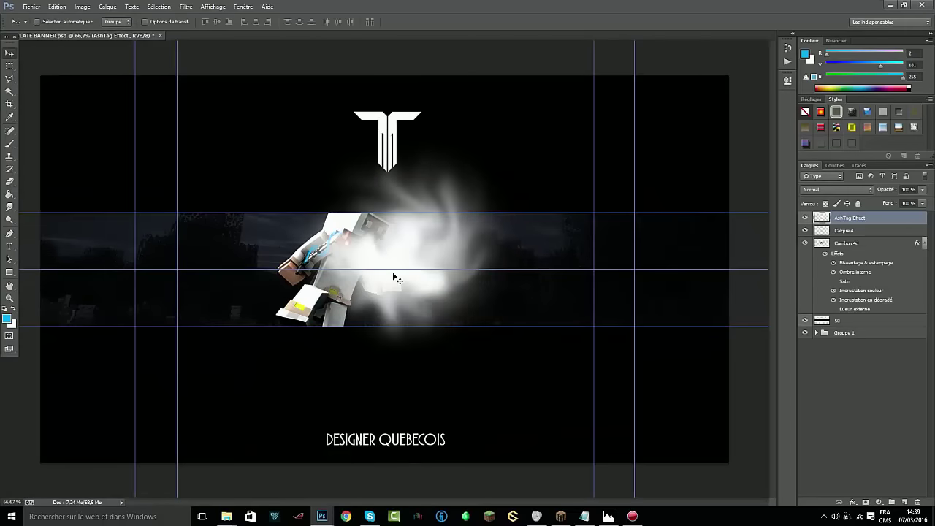
key(ctrl+t)
mouse_move(438, 329)
mouse_down()
mouse_move(344, 293)
mouse_move(344, 278)
mouse_up()
key(ctrl+plus)
key(ctrl+plus)
key(ctrl+plus)
mouse_move(409, 88)
mouse_down()
mouse_move(421, 149)
mouse_move(308, 234)
mouse_move(335, 209)
mouse_up()
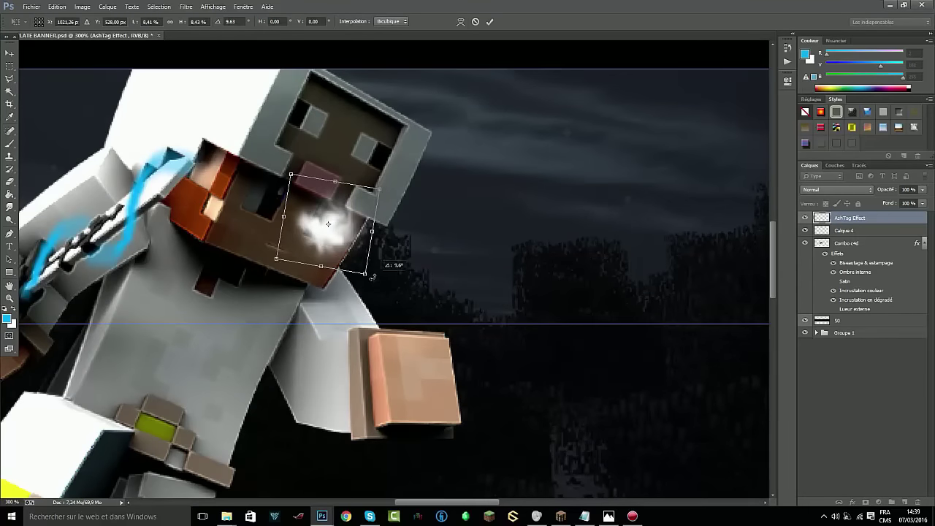
key(Return)
key(9)
key(8)
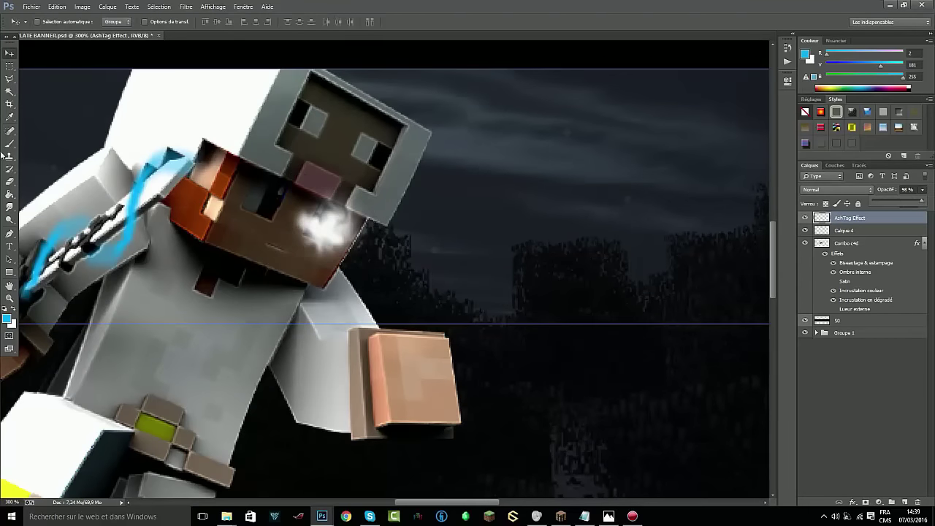
key(e)
Duplicate the glow, flip it horizontally onto the other eye, and adjust its opacity
key(ctrl+j)
key(ctrl+t)
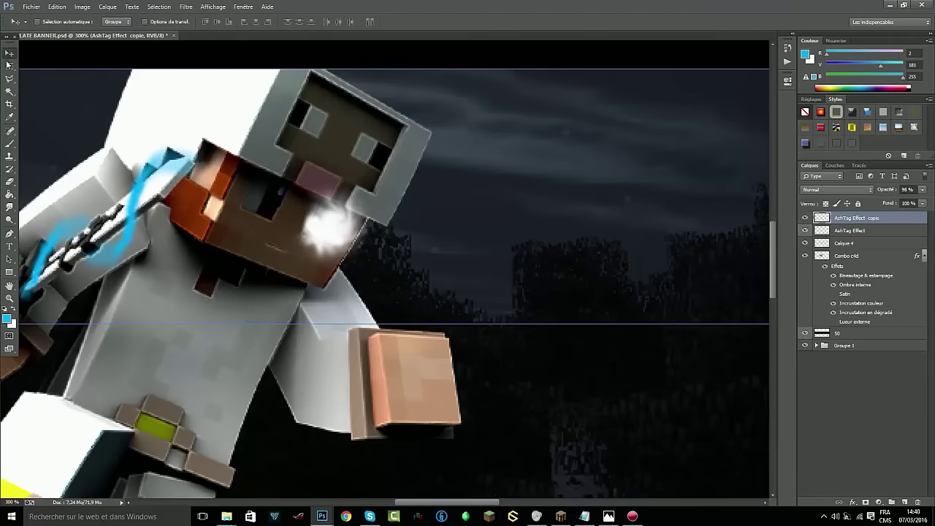
drag(356, 239, 268, 202)
right_click(266, 216)
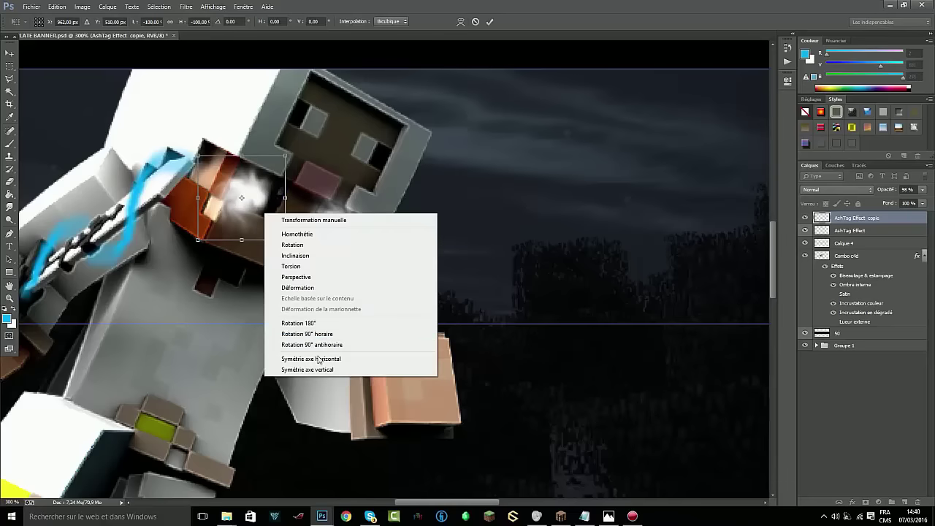
click(321, 344)
key(Return)
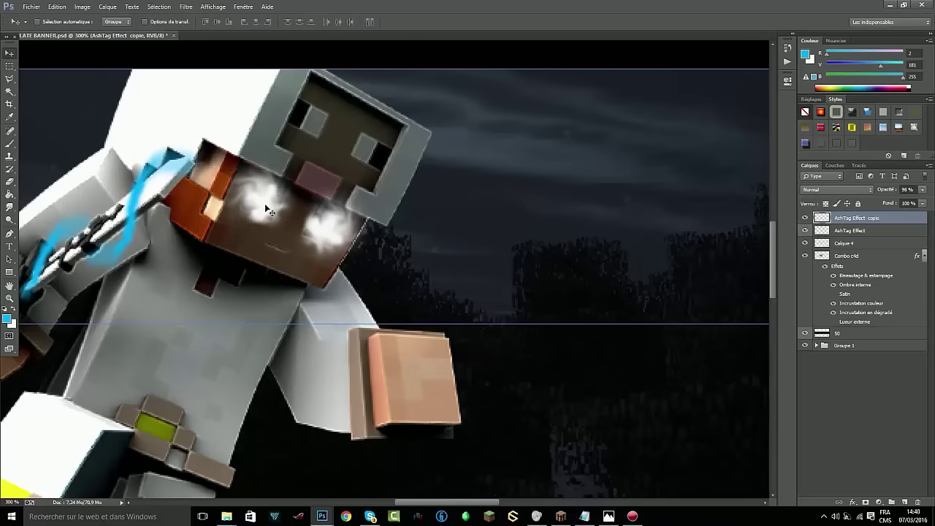
drag(923, 190, 913, 190)
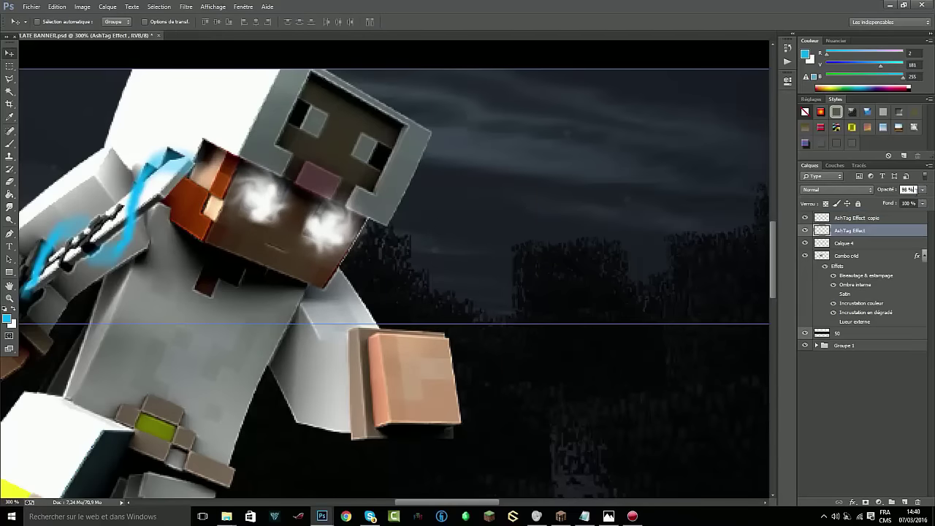
key(ctrl+0)
key(ctrl+1)
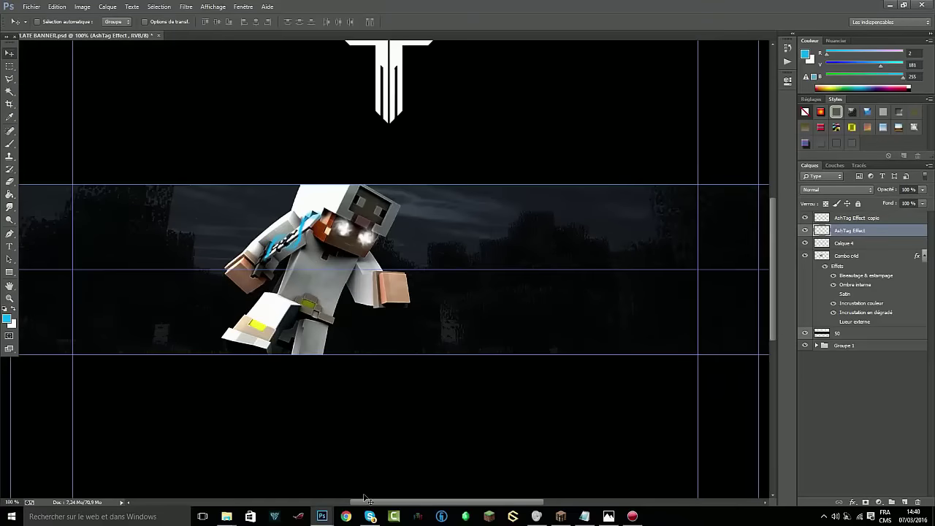
click(370, 517)
Open the All GFX > GFX PACK folder from the desktop, then return to the Photoshop banner
key(super+d)
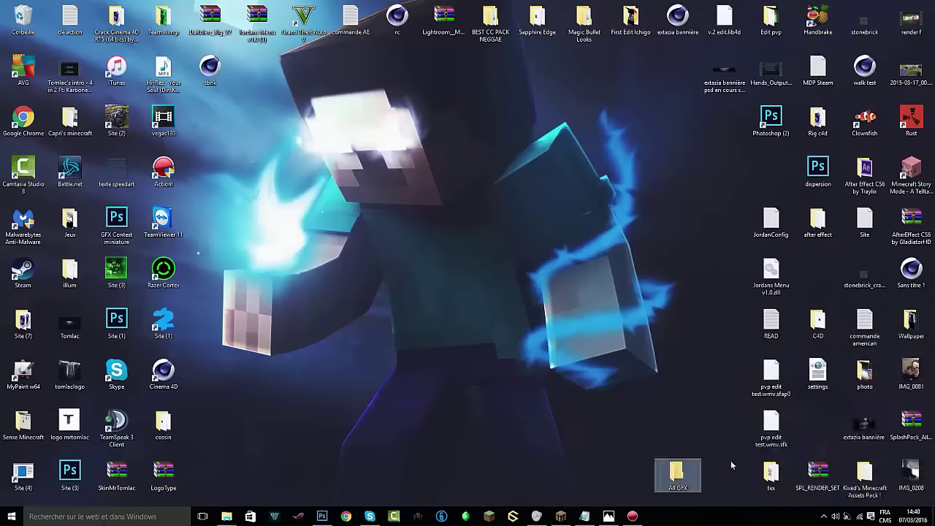
key(Return)
double_click(622, 202)
mouse_move(226, 516)
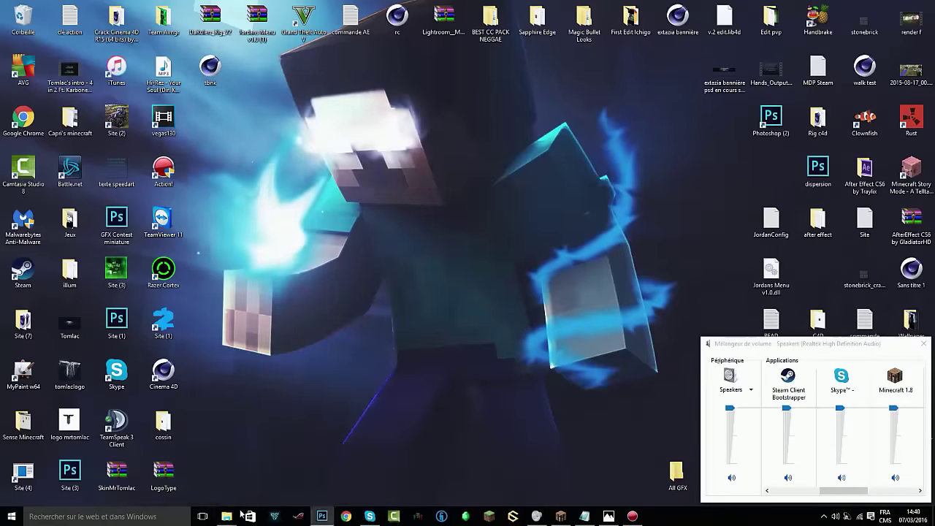
click(227, 517)
click(323, 517)
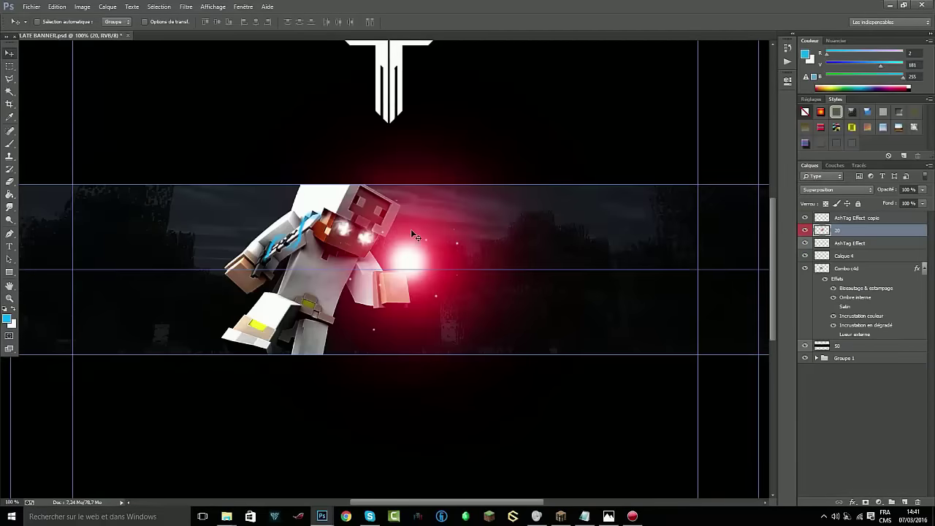
Recolour layer 20's red glow to cyan with Hue +180 and Lightness +14
key(ctrl+u)
mouse_move(234, 397)
mouse_down()
mouse_move(189, 417)
mouse_move(307, 409)
mouse_up()
drag(241, 444, 252, 444)
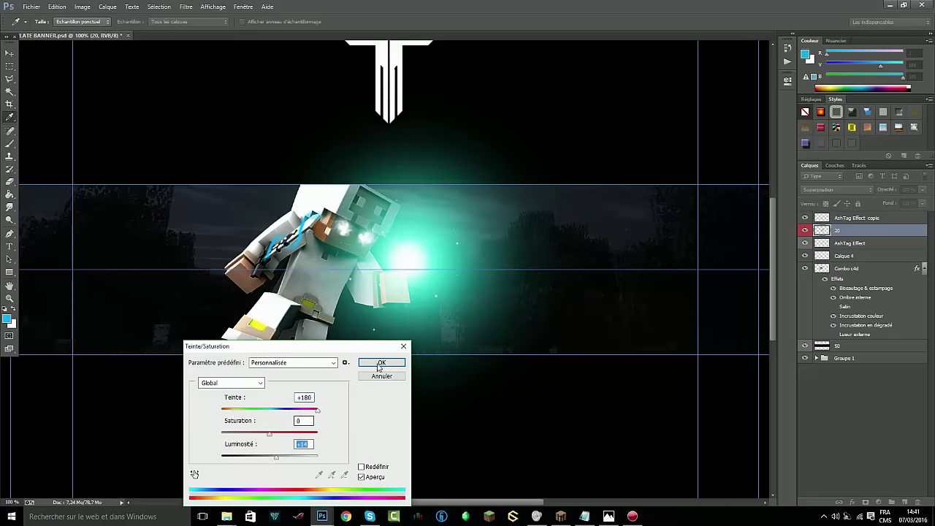
click(379, 367)
Shrink the cyan glow and place it on the character's hand
key(ctrl+t)
drag(507, 152, 366, 303)
drag(295, 234, 395, 269)
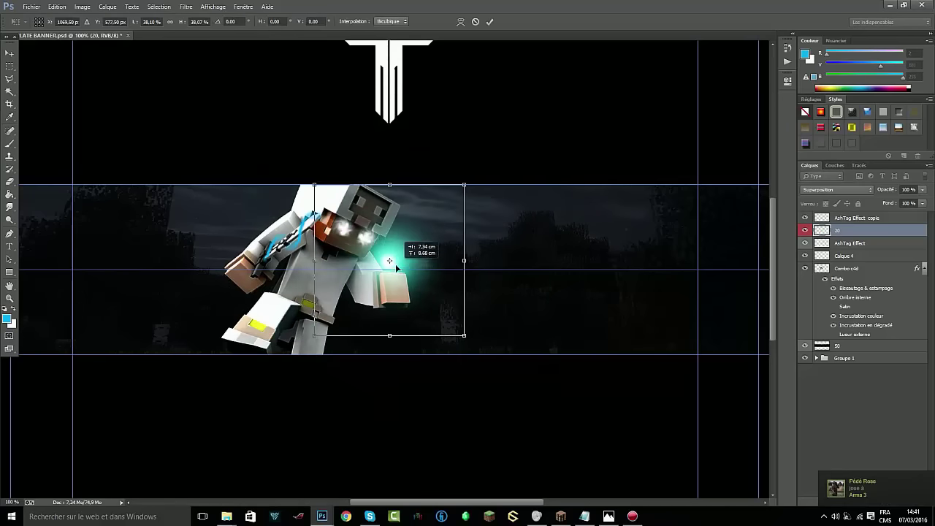
key(Return)
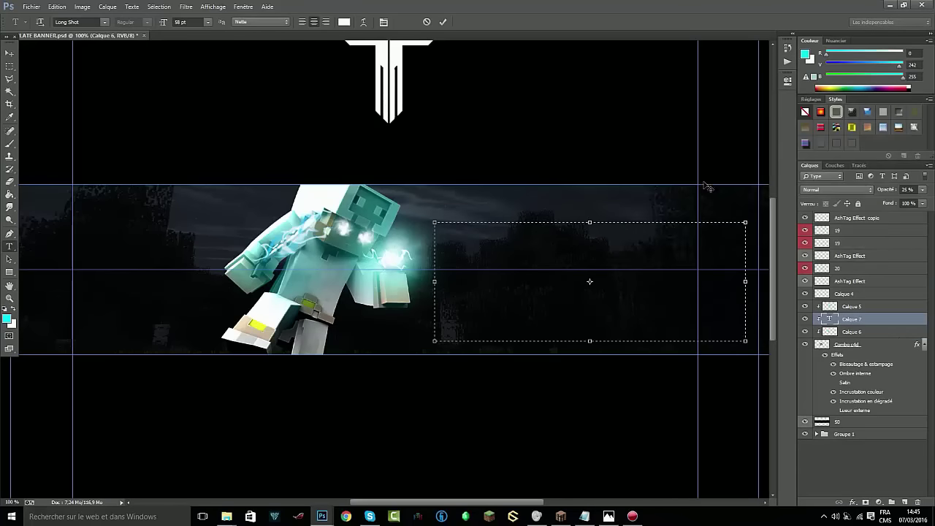
Type COMBO in a new text box to the right of the character
key(ctrl+Return)
key(m)
drag(851, 319, 855, 231)
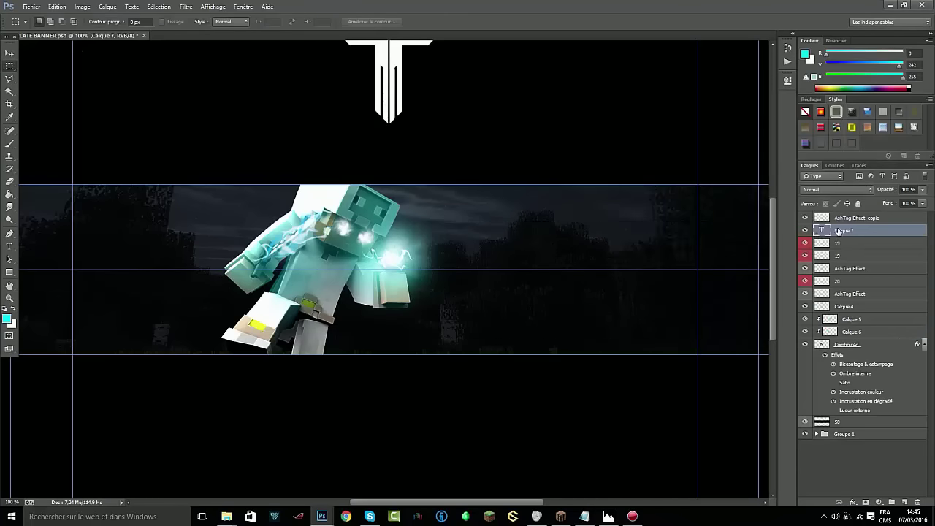
key(t)
drag(440, 217, 695, 322)
text(Comb)
key(BackSpace)
key(BackSpace)
key(BackSpace)
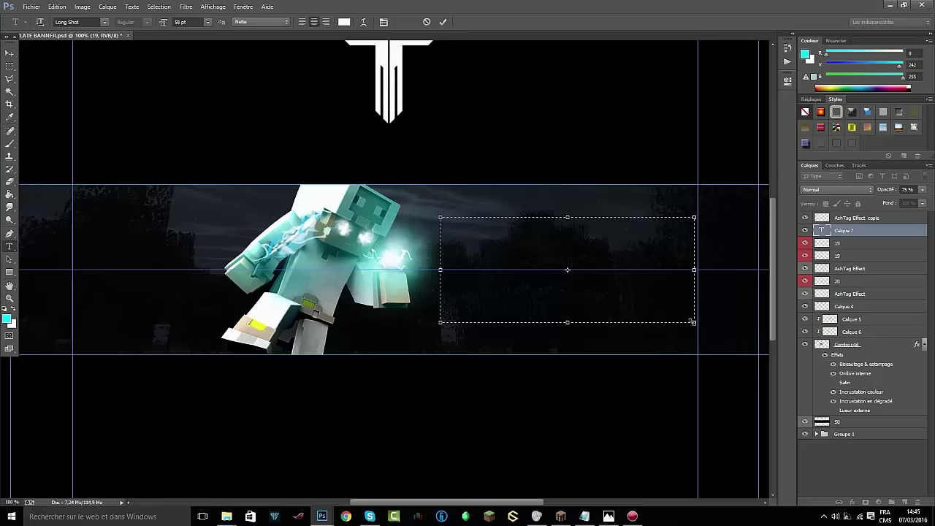
text(COMBO)
Set COMBO in Alien League and move it beside the character's glowing hand
click(86, 21)
key(Down)
key(Down)
key(Down)
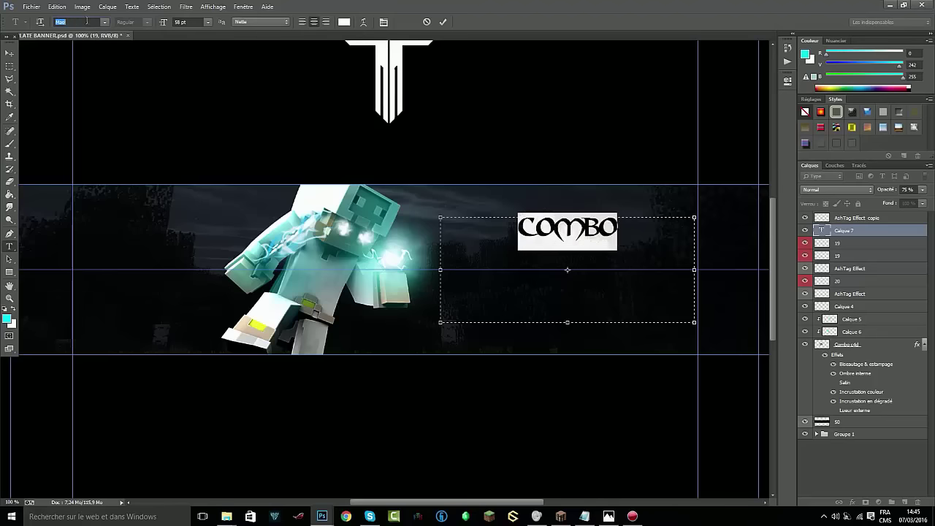
key(Down)
click(104, 21)
scroll(129, 110, up, 5)
click(130, 77)
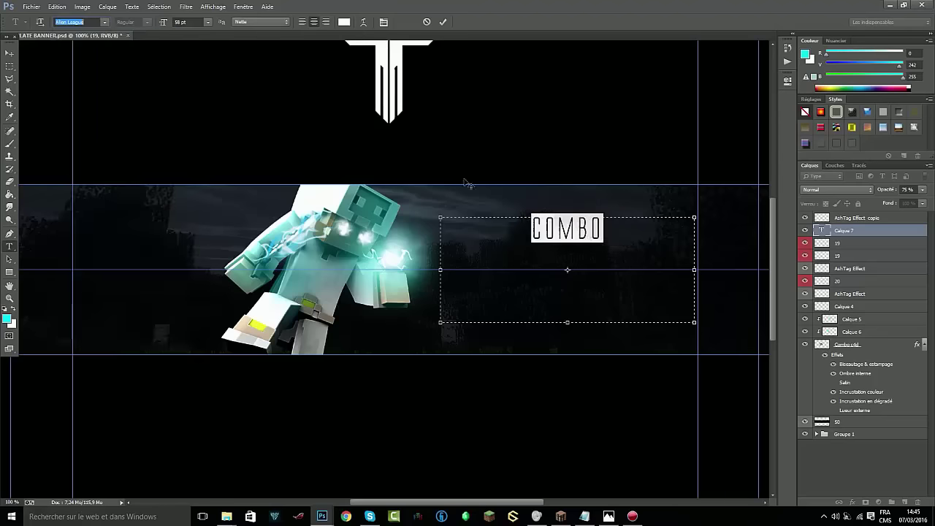
key(ctrl+Return)
key(v)
drag(549, 219, 463, 270)
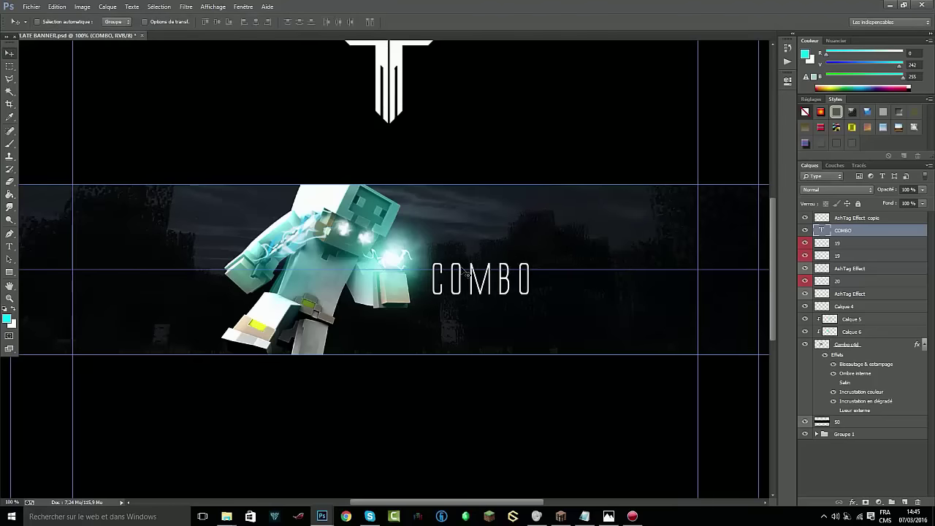
Duplicate COMBO and add a Gradient Overlay, trying the Spectrum and Blue 24/Blue 4 presets
key(ctrl+j)
key(ctrl+j)
key(ctrl+j)
key(ctrl+j)
key(ctrl+j)
shift+click(877, 322)
key(Delete)
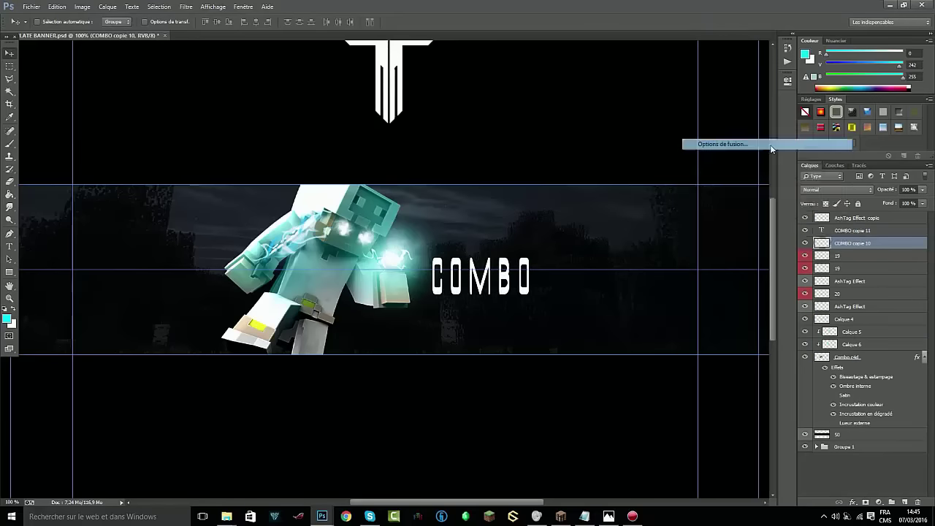
double_click(899, 243)
click(517, 150)
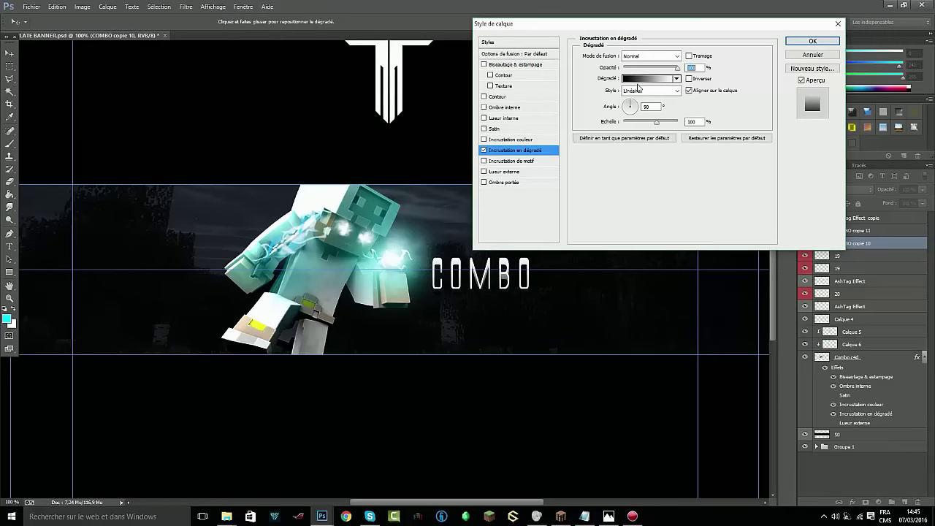
click(638, 79)
click(612, 345)
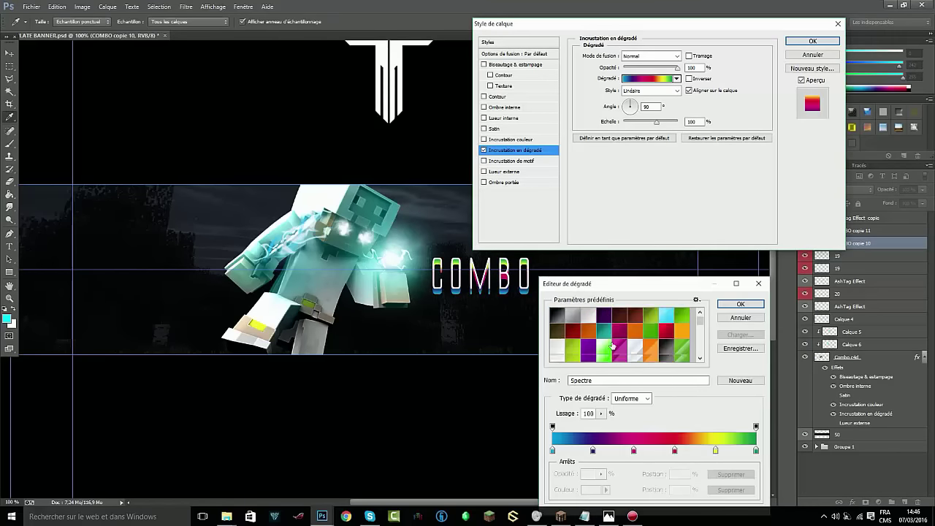
scroll(612, 345, down, 3)
click(585, 349)
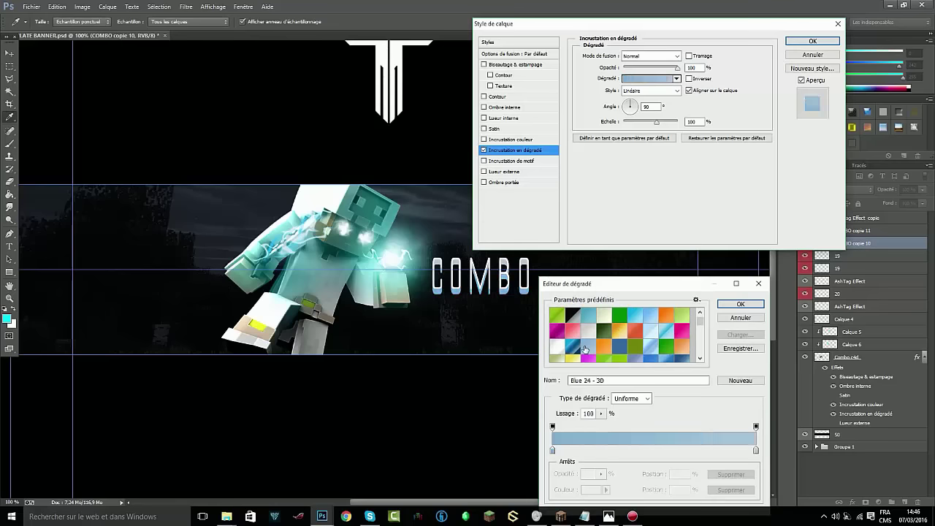
click(572, 349)
Apply the Blue 39 - Pipe gradient preset, reduced to two teal stops
scroll(669, 341, down, 2)
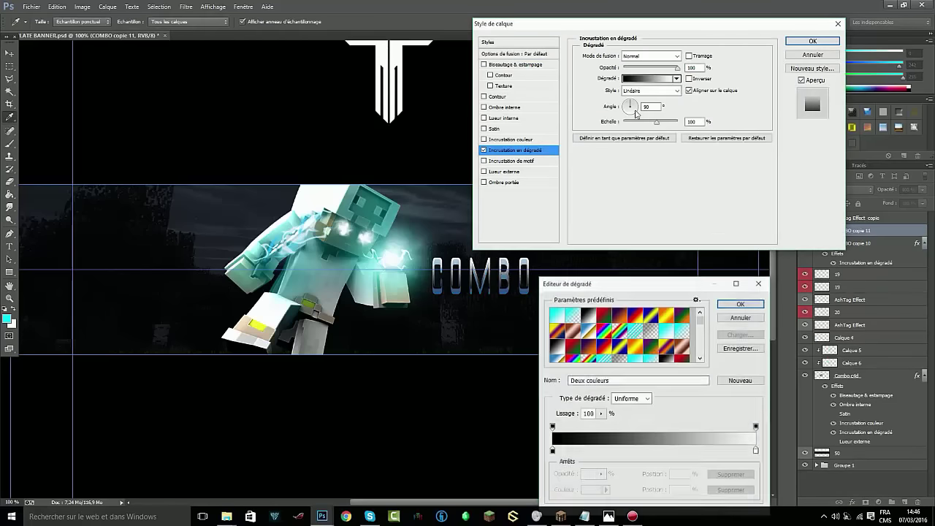
scroll(621, 336, down, 3)
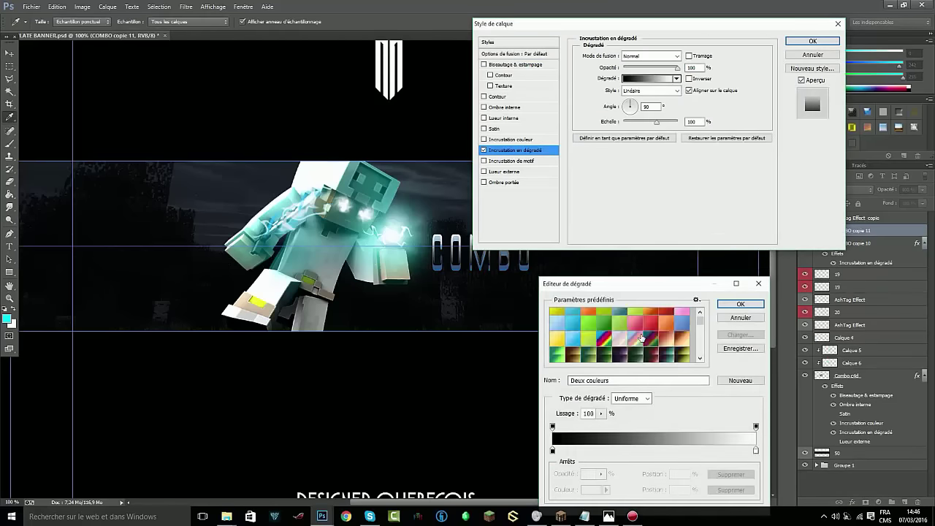
click(566, 333)
scroll(567, 333, down, 2)
click(566, 333)
click(566, 332)
scroll(566, 333, down, 2)
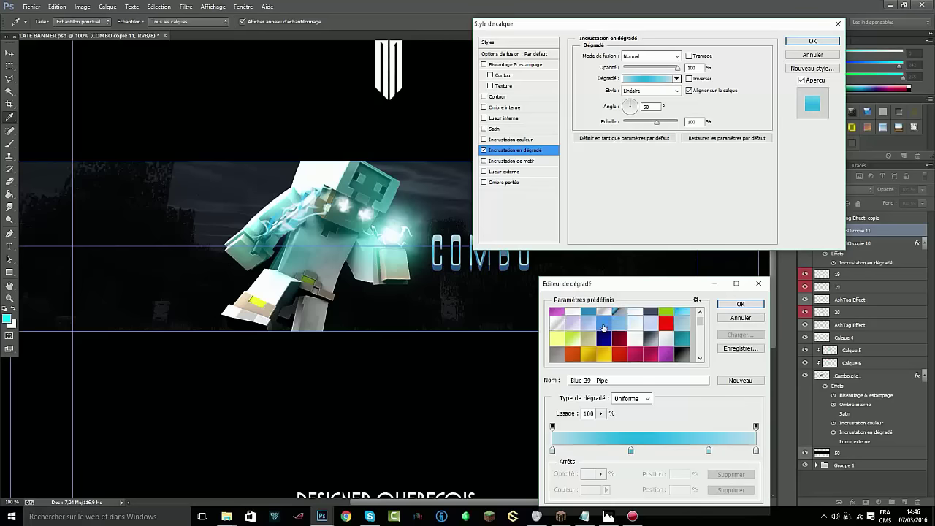
click(592, 336)
scroll(616, 341, down, 2)
Edit the gradient with added blue and white colour stops and apply it to COMBO
click(615, 341)
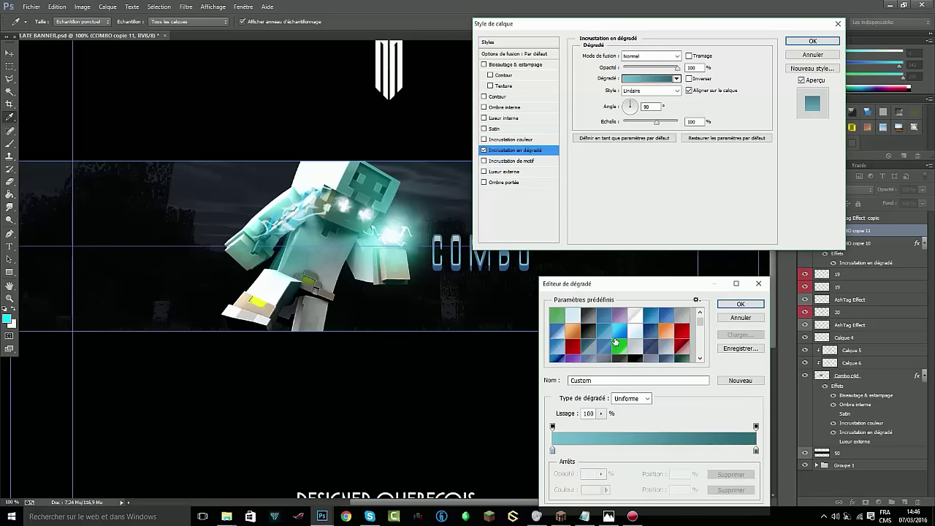
double_click(586, 450)
key(Return)
double_click(631, 450)
click(661, 126)
key(Return)
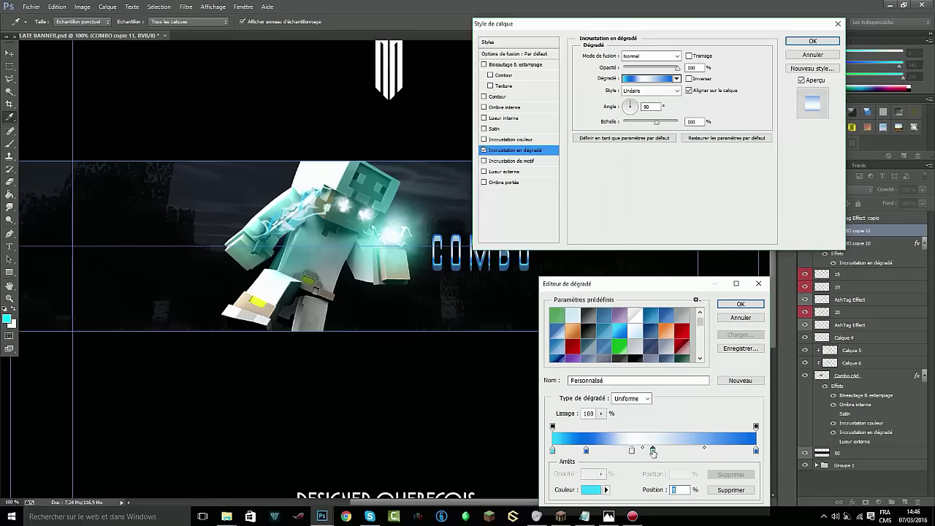
double_click(653, 451)
key(Return)
double_click(653, 450)
key(Return)
key(Return)
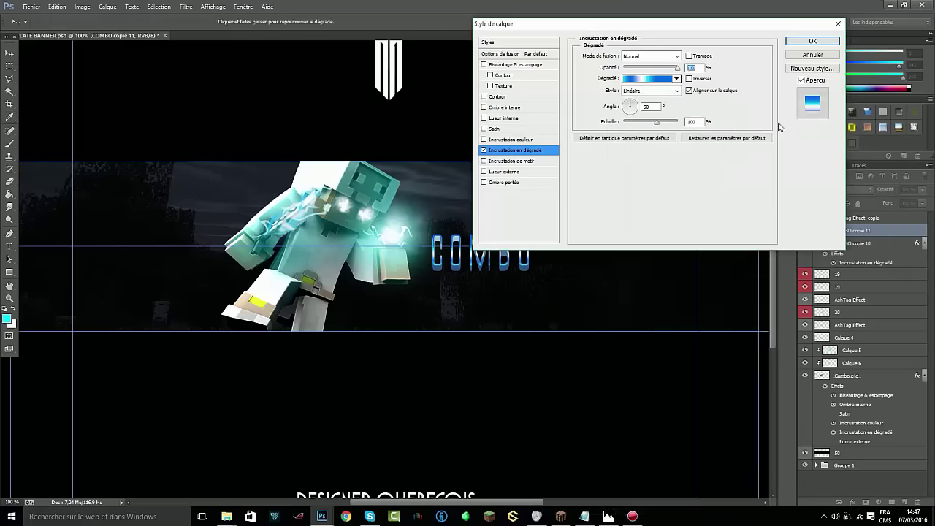
key(Return)
key(ctrl+plus)
key(ctrl+plus)
Add a new layer clipped to COMBO and try a cyan brush dab, then undo it
click(905, 503)
right_click(865, 261)
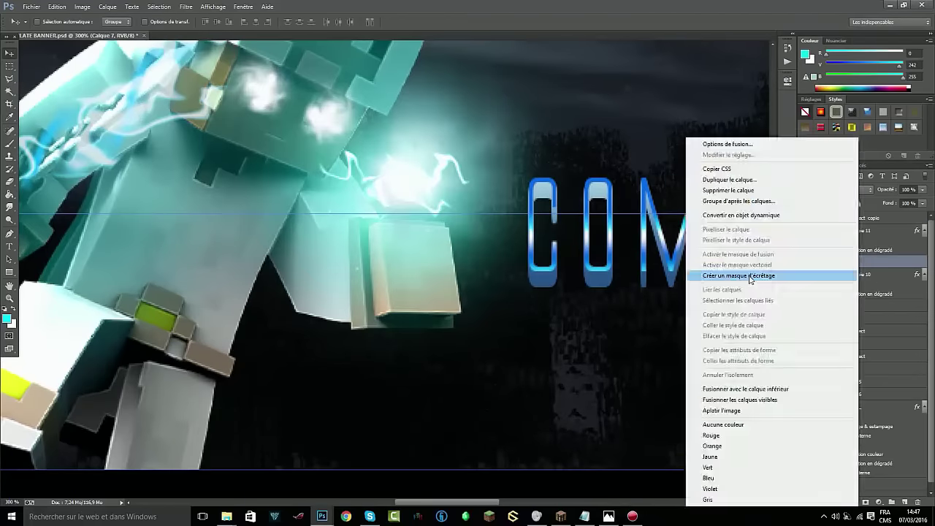
click(750, 276)
key(b)
click(894, 276)
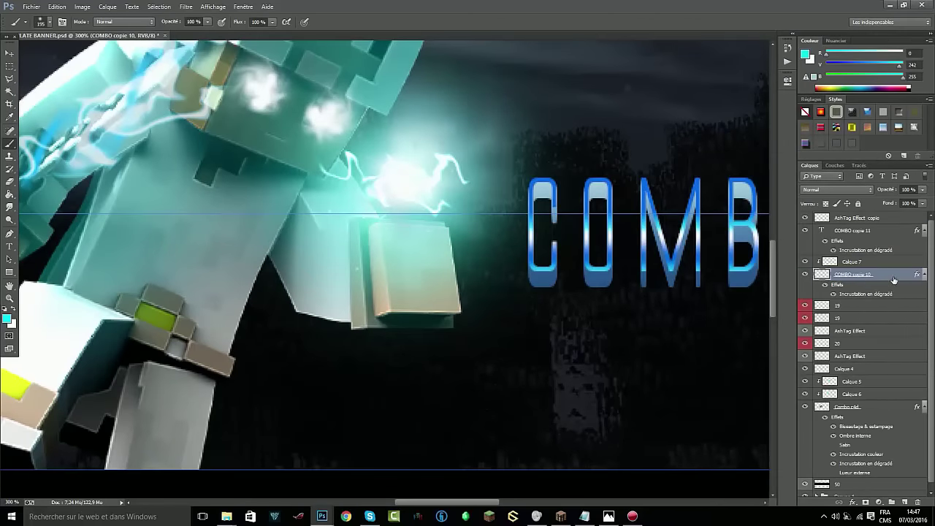
click(560, 355)
key(ctrl+z)
key(alt+bracketright)
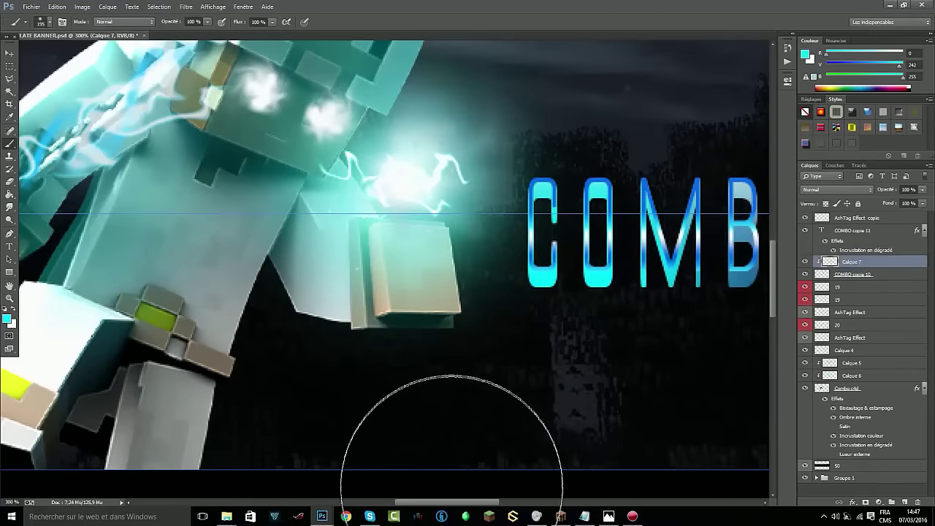
scroll(424, 380, right, 5)
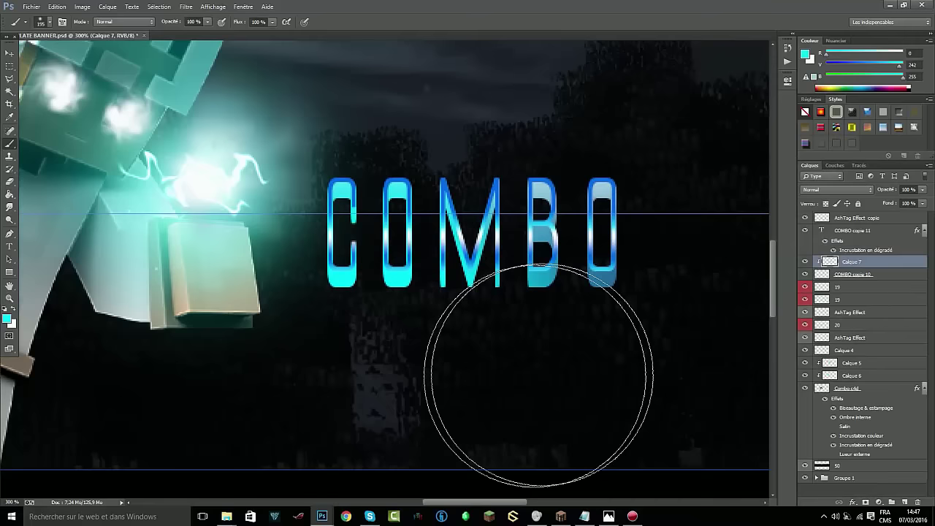
Move COMBO to the lower left and place COMBO copie 11 below Combo.psd, viewing at 100%
key(v)
key(ctrl+alt+z)
key(ctrl+alt+z)
drag(474, 228, 197, 387)
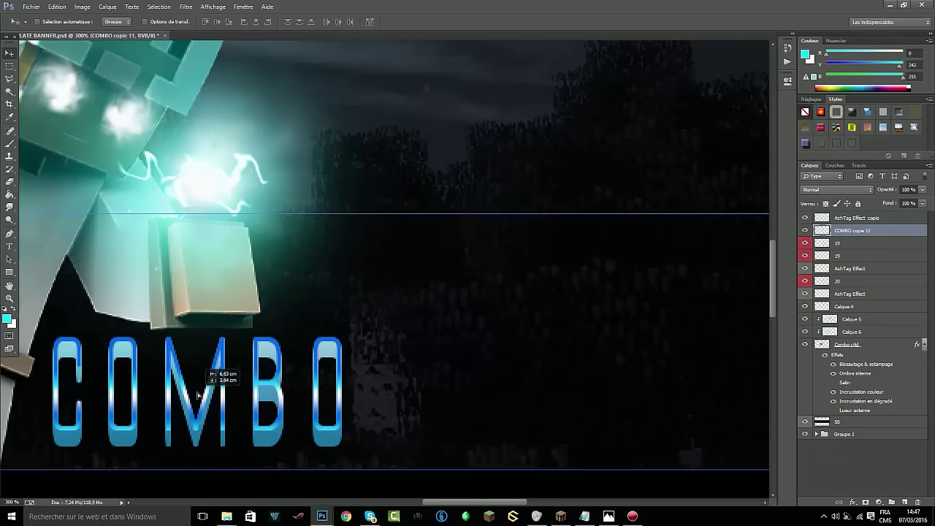
drag(886, 369, 877, 409)
key(ctrl+1)
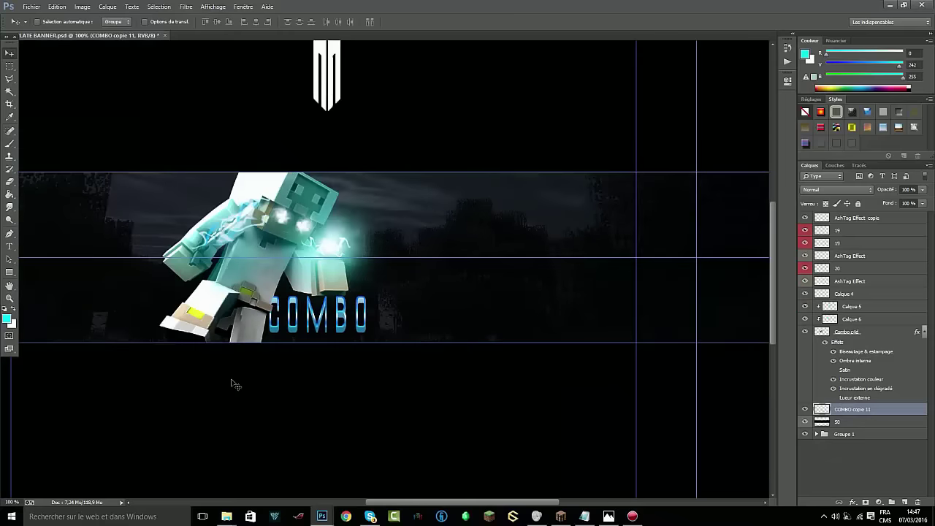
Delete the old COMBO copie 11 layer and type 'COMBO' in a new text box beside the character
key(Delete)
key(t)
drag(281, 295, 538, 337)
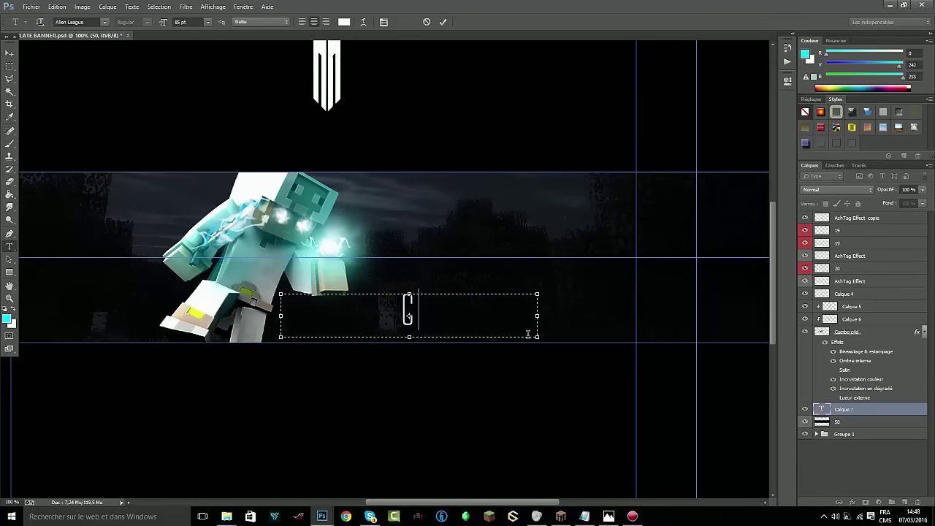
text(COMBO)
Set COMBO in the Scream Again font, tilted slightly and shifted left
click(105, 22)
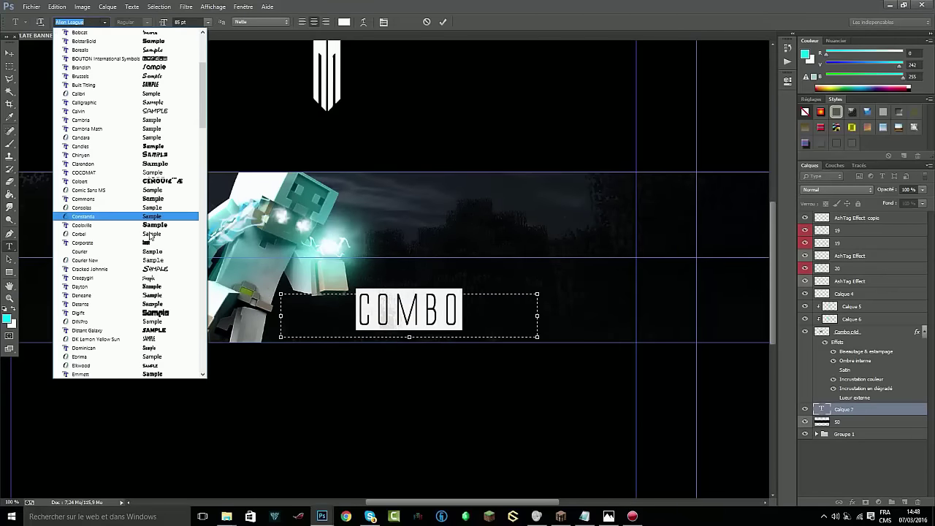
click(125, 286)
click(104, 22)
click(149, 276)
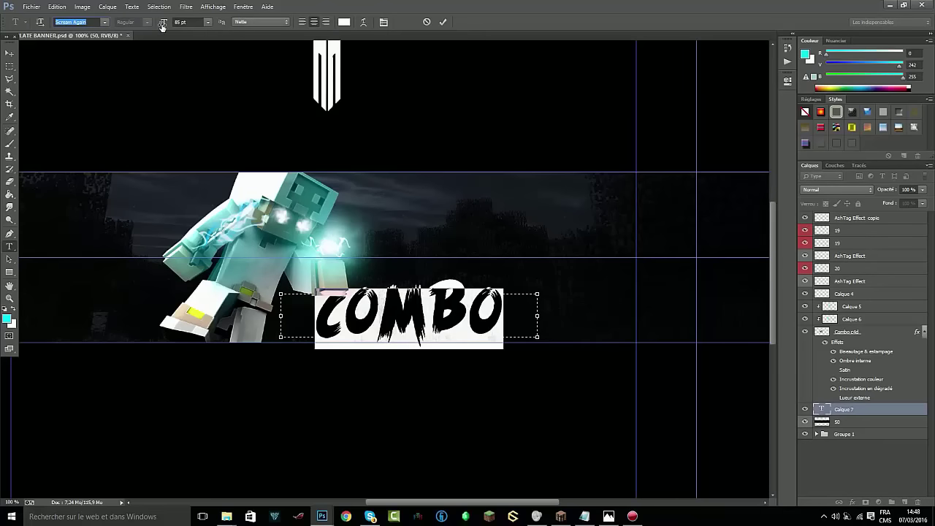
key(ctrl+t)
drag(412, 316, 365, 317)
Paint a cyan wavy stroke across COMBO and erase its end past the last letter
key(ctrl+plus)
key(ctrl+plus)
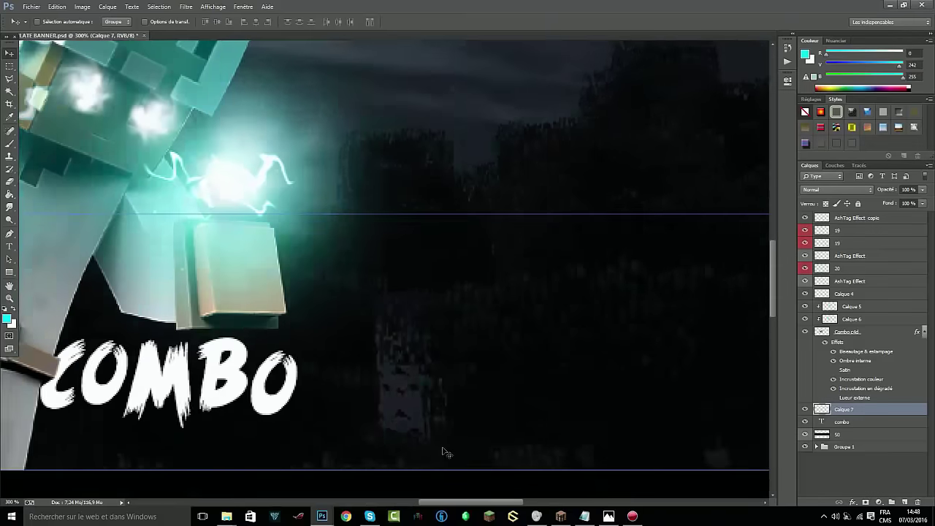
key(b)
right_click(497, 306)
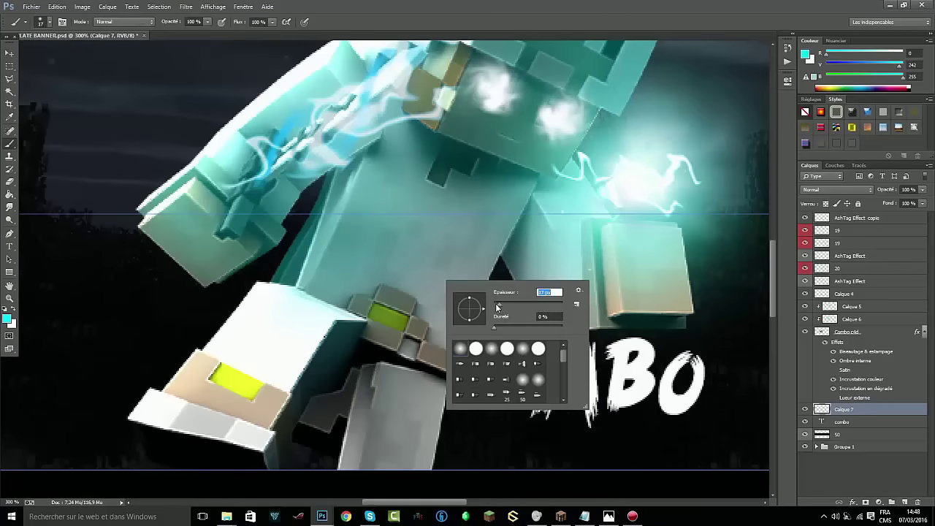
mouse_move(482, 347)
mouse_down()
mouse_move(716, 362)
mouse_move(683, 438)
mouse_up()
click(10, 181)
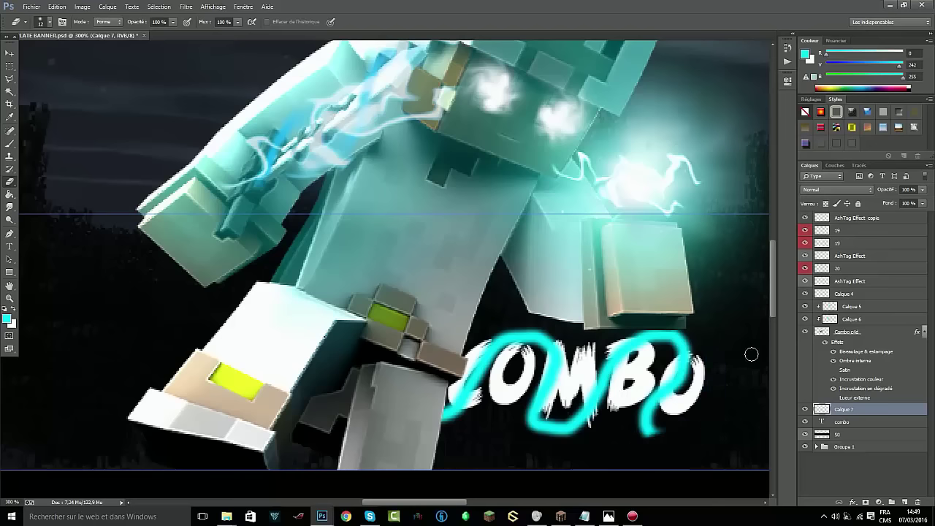
Apply a Flou directionnel motion blur to smear the cyan stroke into a soft trail
click(186, 7)
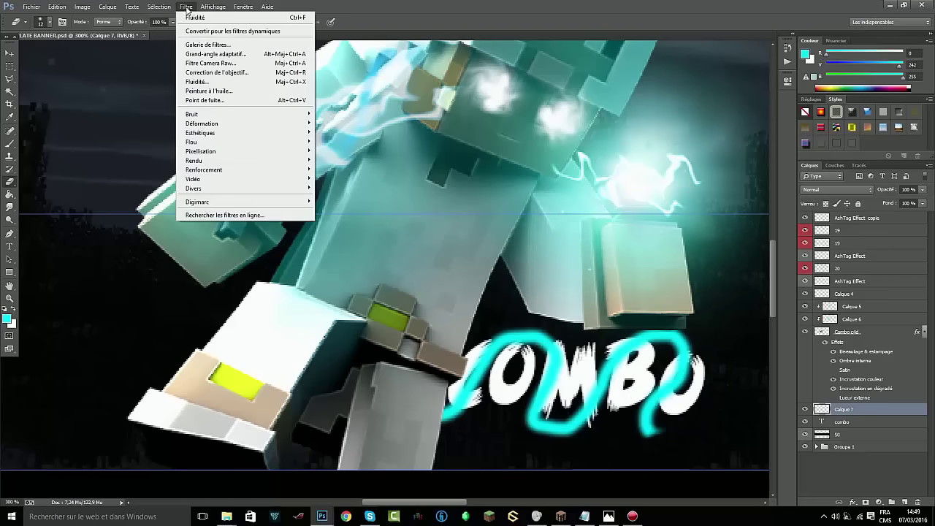
click(351, 201)
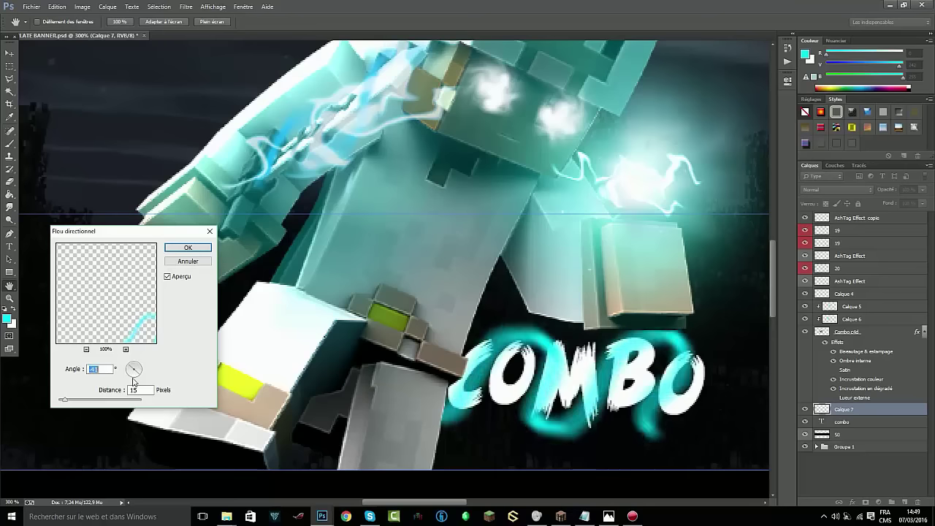
drag(73, 400, 82, 404)
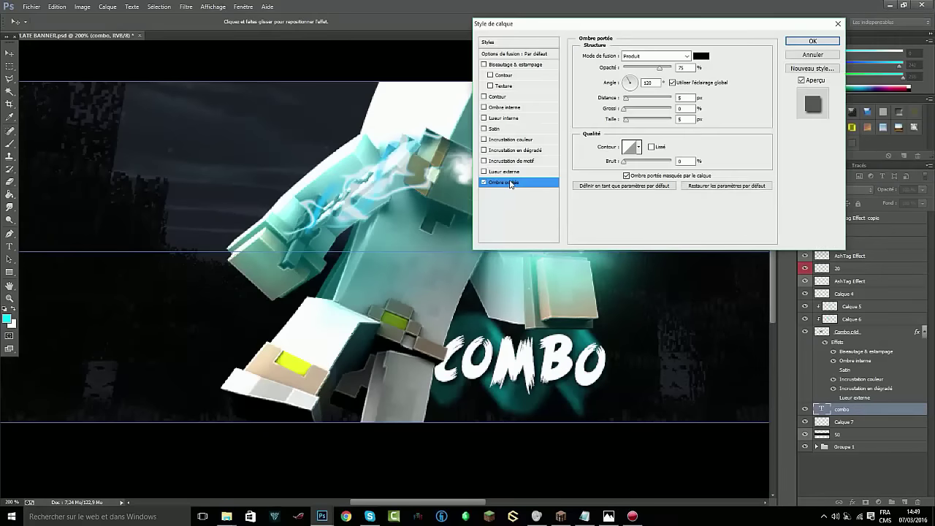
click(486, 173)
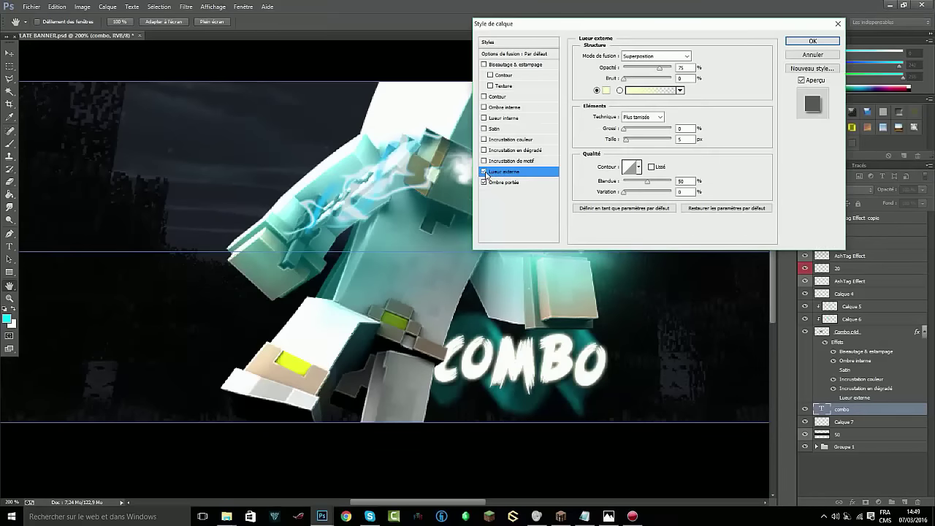
Give COMBO an enlarged blue inner glow and a cyan gradient overlay
click(504, 118)
click(606, 90)
click(835, 105)
drag(627, 149, 635, 152)
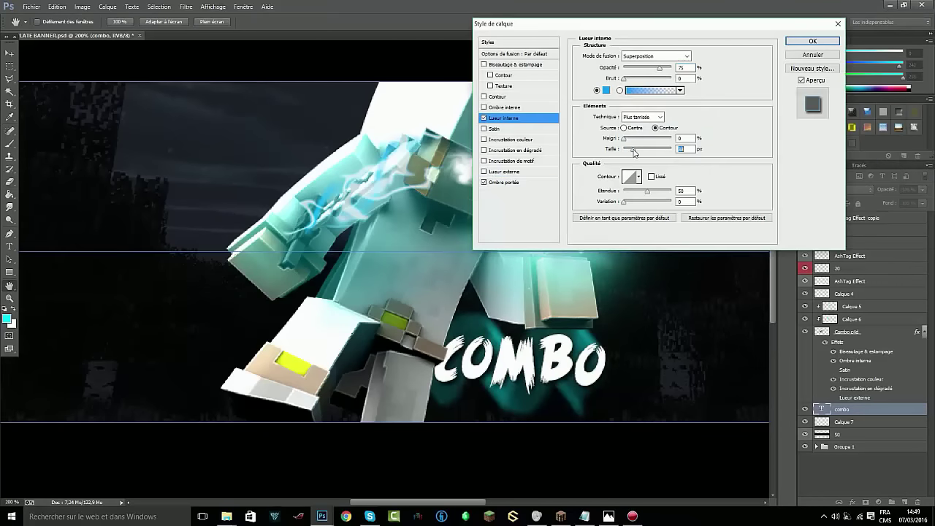
click(511, 150)
click(646, 79)
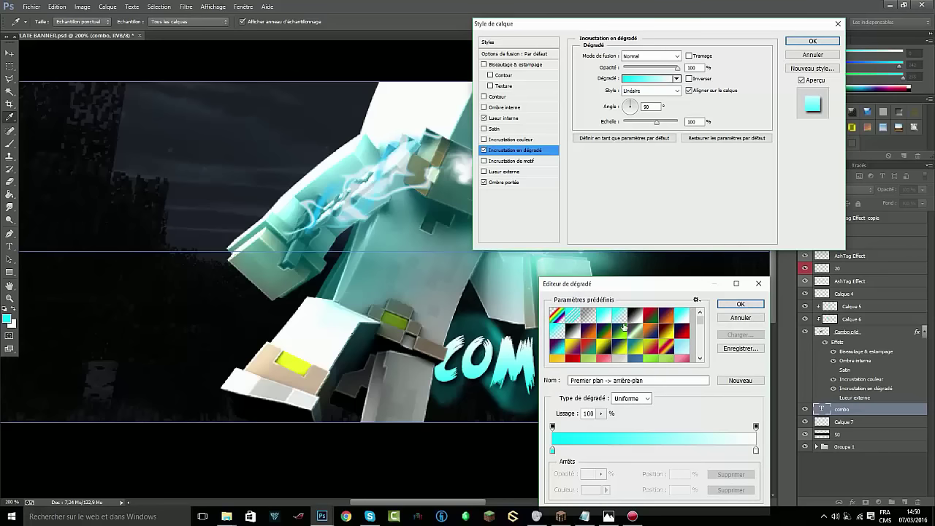
click(741, 304)
click(813, 41)
Rotate COMBO about -7 degrees and warp it with the Drapeau flag shape
key(ctrl+t)
mouse_move(252, 447)
mouse_down()
mouse_move(244, 441)
mouse_move(260, 438)
mouse_up()
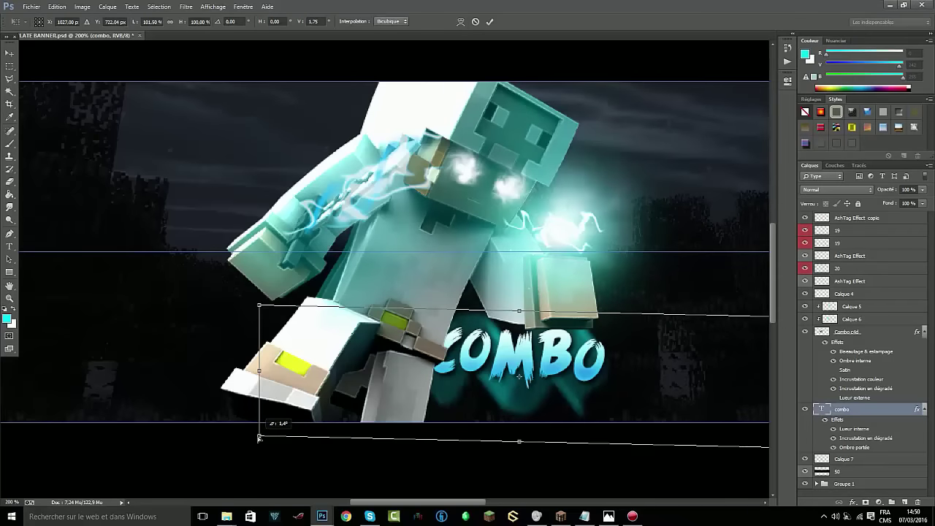
click(460, 21)
click(124, 21)
click(109, 141)
Deepen the Drapeau flag bend on COMBO to 36.3%
drag(554, 340, 550, 267)
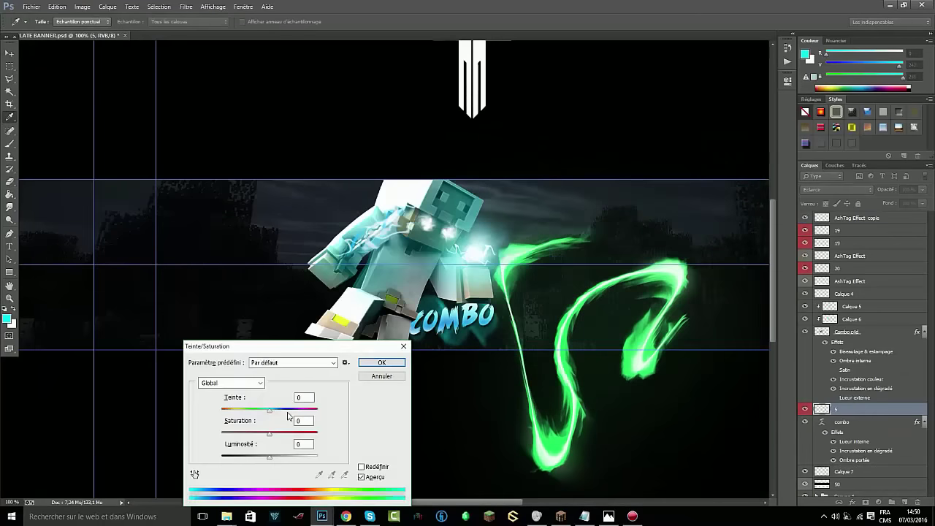
Shift the swirl's hue from green to blue (+63), then scale, rotate and nudge it around COMBO
drag(289, 411, 296, 411)
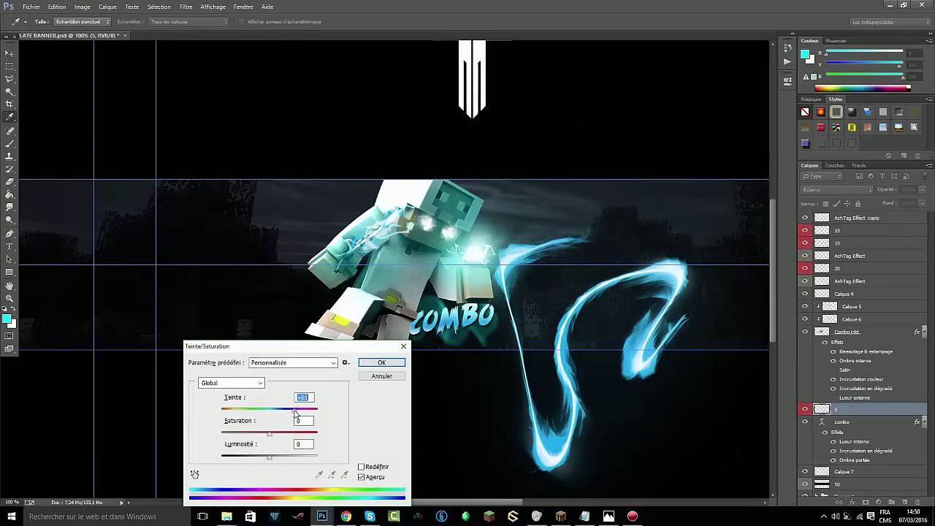
scroll(440, 323, up, 2)
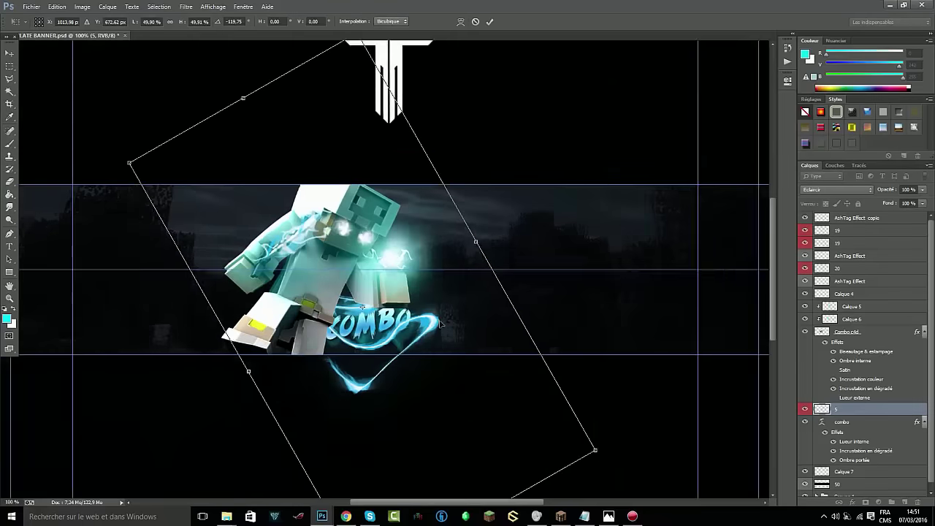
scroll(440, 324, up, 2)
key(Left)
key(Left)
key(Down)
key(Down)
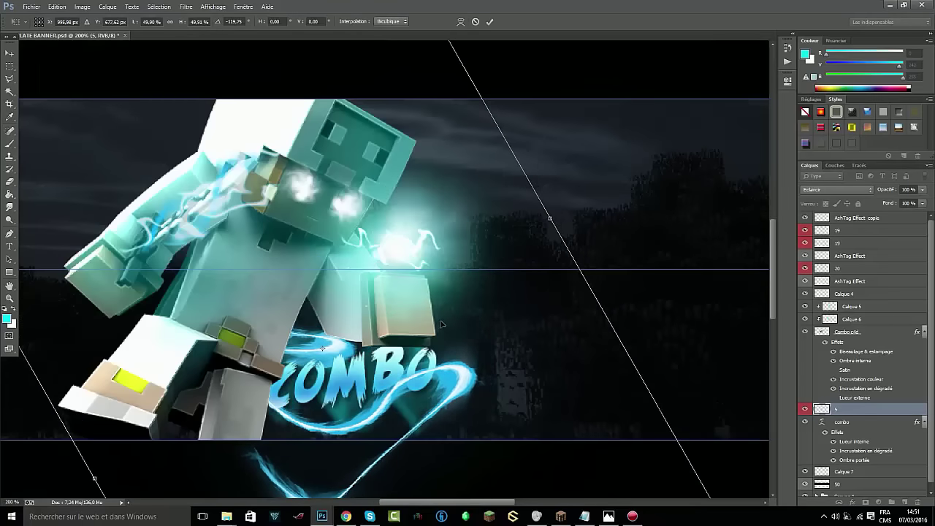
key(Return)
key(e)
scroll(440, 324, down, 2)
right_click(172, 252)
key(Escape)
Reapply the motion blur to the swirl and paint a soft cyan glow behind COMBO at 27% opacity
click(186, 7)
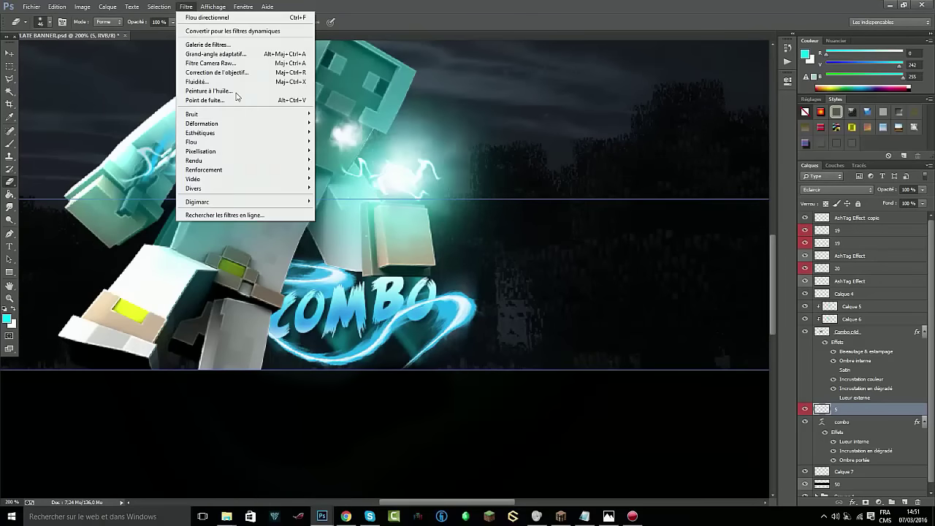
click(208, 16)
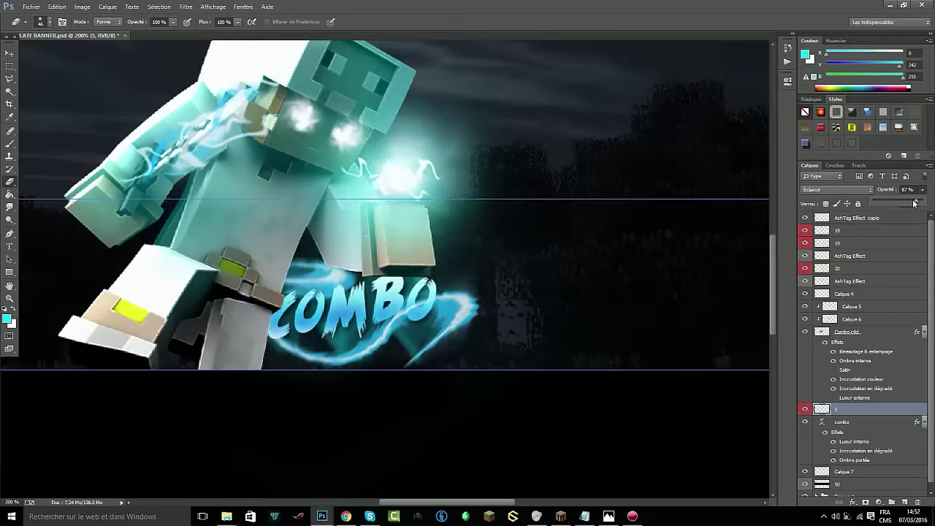
click(899, 503)
key(b)
right_click(395, 307)
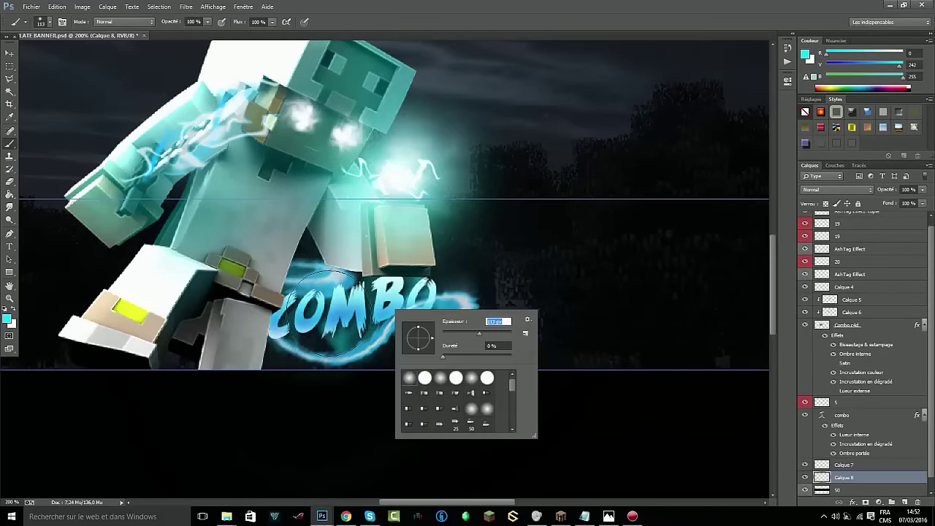
click(195, 422)
drag(198, 420, 395, 322)
drag(923, 190, 886, 200)
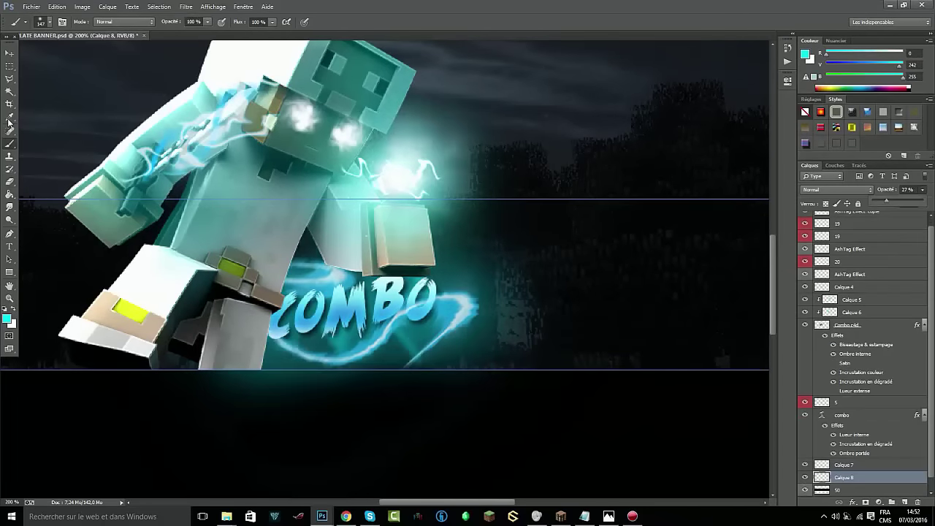
key(e)
right_click(193, 321)
key(Escape)
key(ctrl+0)
On a new layer, paint a wide deep-blue band across the banner with a size-201 brush, faded down
click(905, 503)
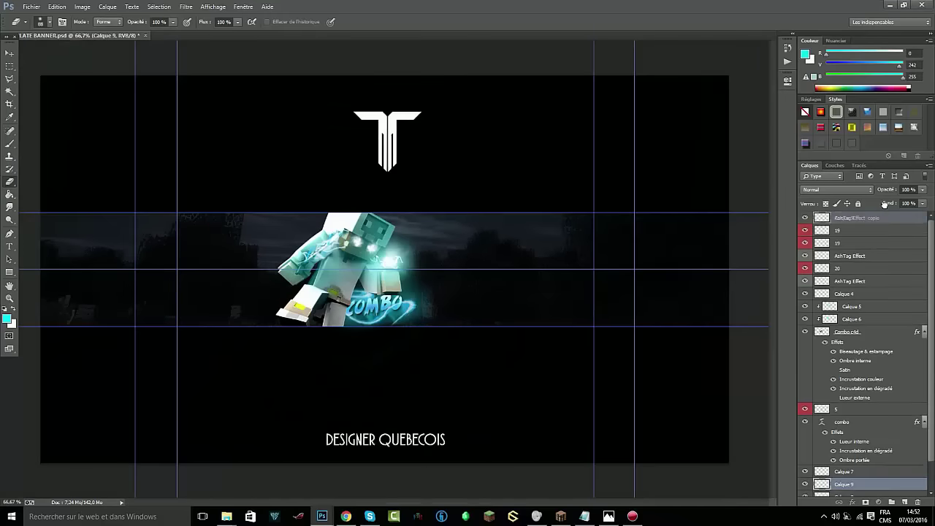
key(b)
click(7, 318)
click(753, 186)
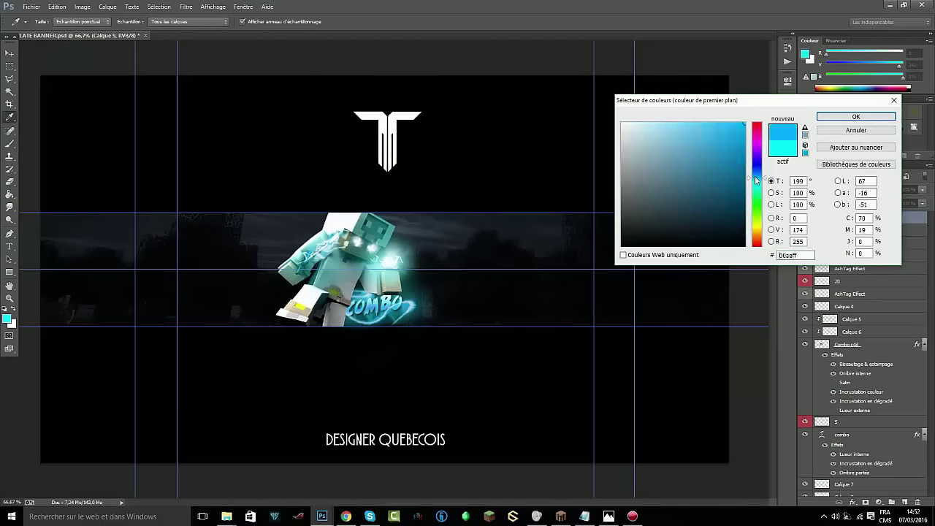
click(856, 117)
key(bracketright)
key(bracketright)
click(41, 317)
shift+click(738, 322)
drag(923, 189, 896, 198)
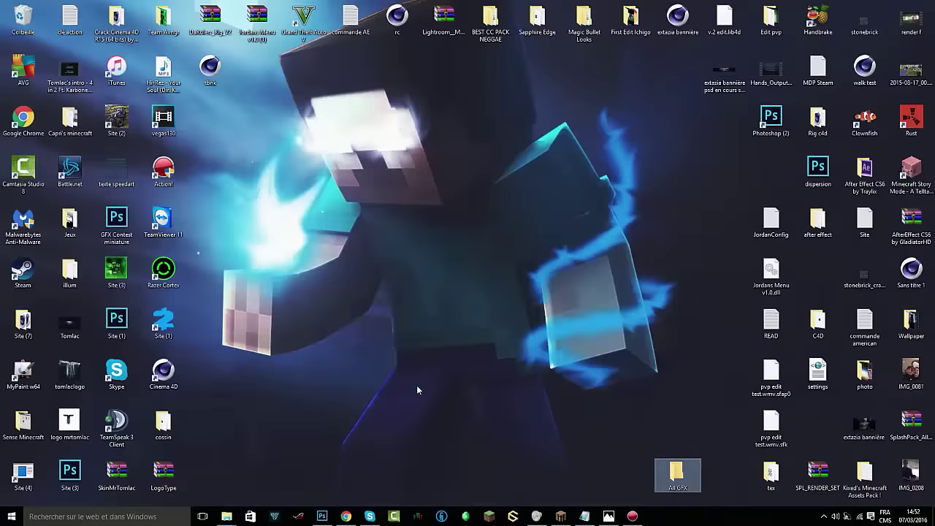
Open the All GFX folder from the desktop
double_click(671, 489)
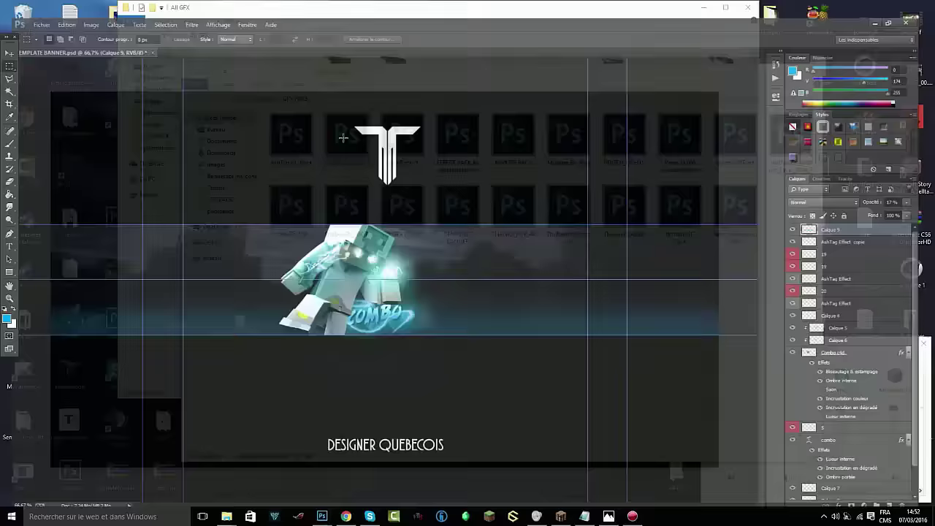